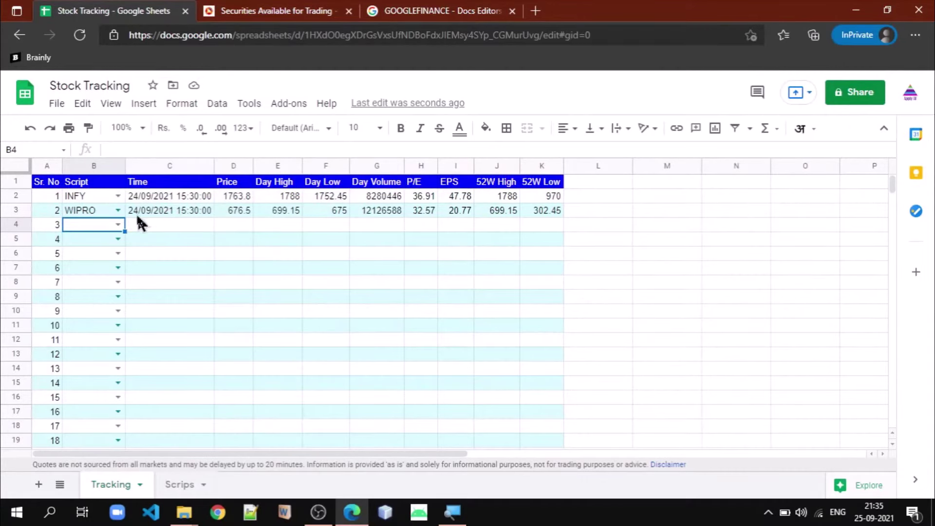
Choose TCS from B4's scrip dropdown, filtering the list by typing TCS
{"action": "left_click", "coordinate": [120, 225]}
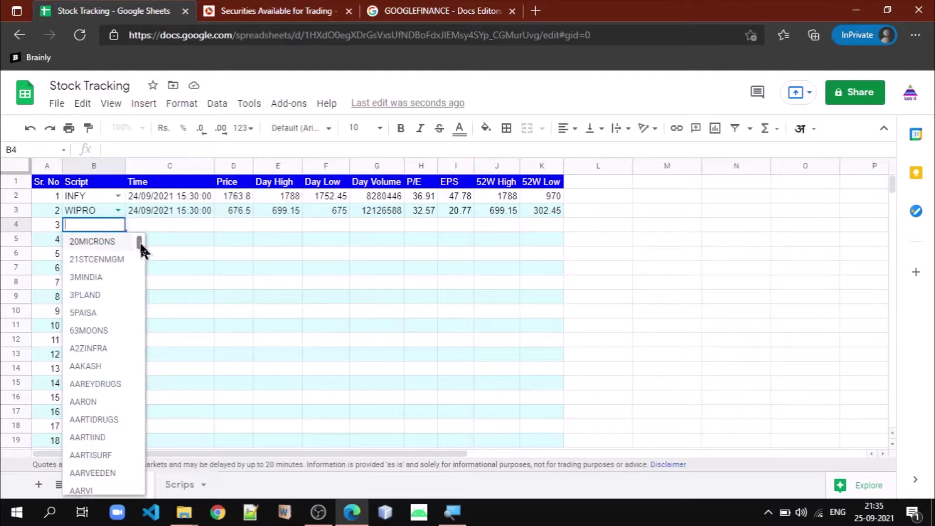
{"action": "mouse_move", "coordinate": [139, 241]}
{"action": "left_mouse_down"}
{"action": "mouse_move", "coordinate": [136, 489]}
{"action": "mouse_move", "coordinate": [138, 237]}
{"action": "left_mouse_up"}
{"action": "type", "text": "TC"}
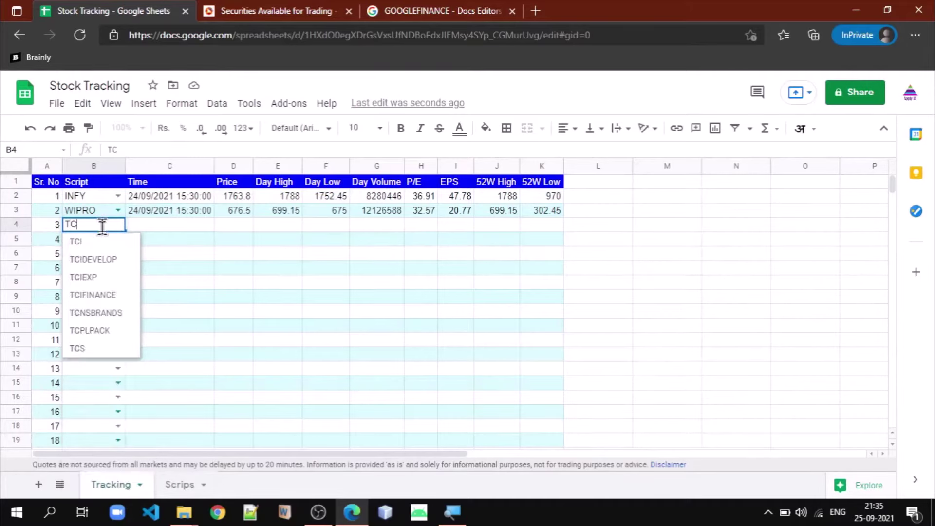
{"action": "type", "text": "S"}
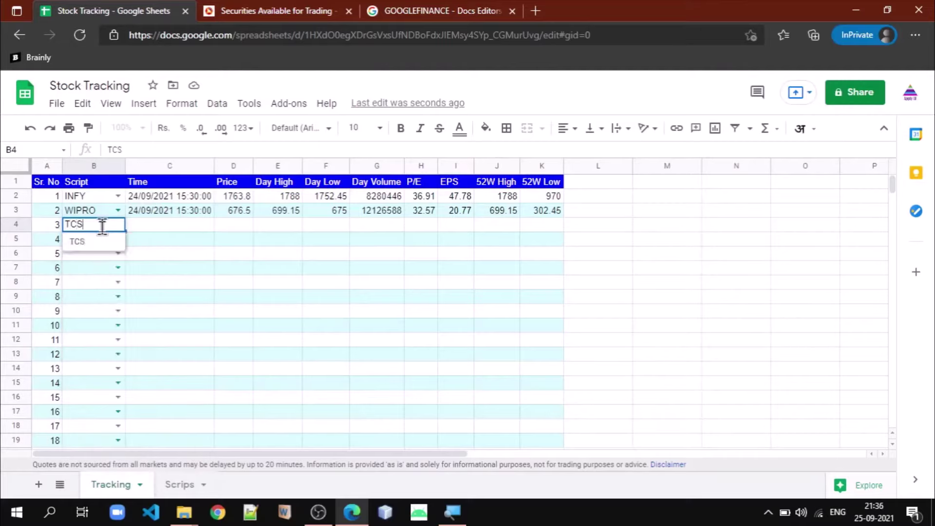
{"action": "left_click", "coordinate": [81, 243]}
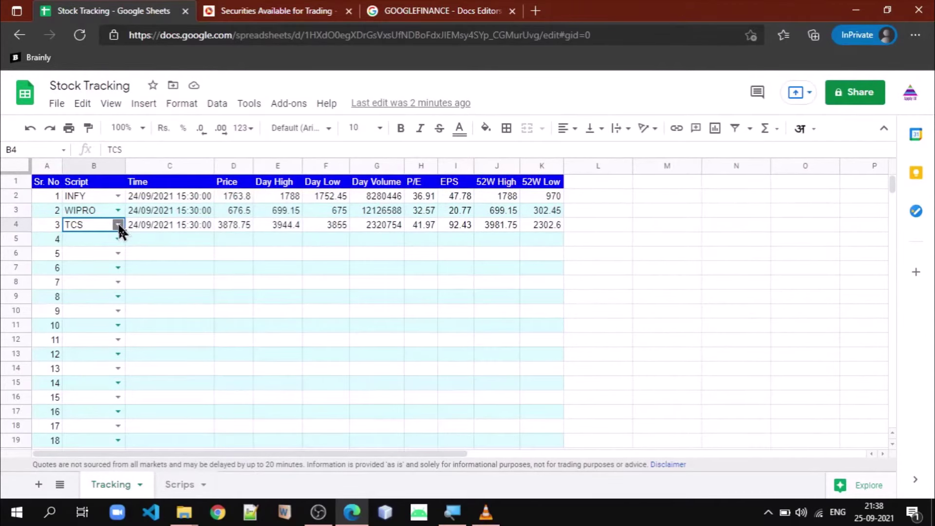
Reopen B4's scrip list and close it again, keeping TCS selected
{"action": "left_click", "coordinate": [118, 224]}
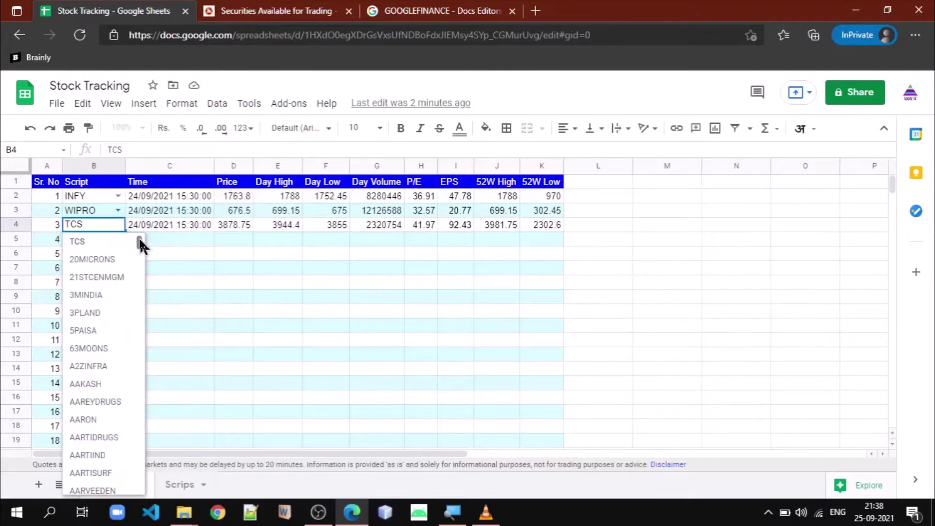
{"action": "mouse_move", "coordinate": [139, 238]}
{"action": "left_mouse_down"}
{"action": "mouse_move", "coordinate": [131, 486]}
{"action": "mouse_move", "coordinate": [132, 303]}
{"action": "mouse_move", "coordinate": [144, 234]}
{"action": "left_mouse_up"}
{"action": "left_click", "coordinate": [117, 225]}
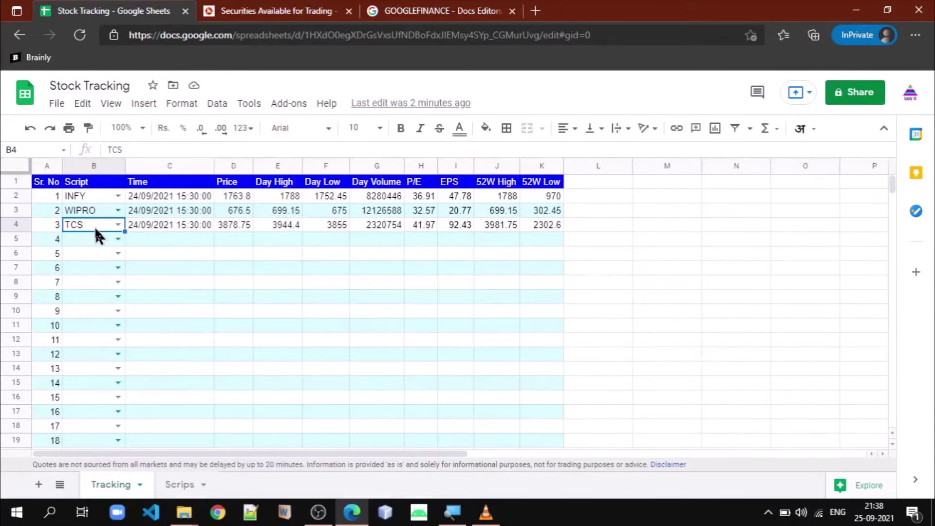
Inspect the Scrips sheet's symbol list from 20MICRONS, then bring up the NSE trading page
{"action": "left_click", "coordinate": [178, 485]}
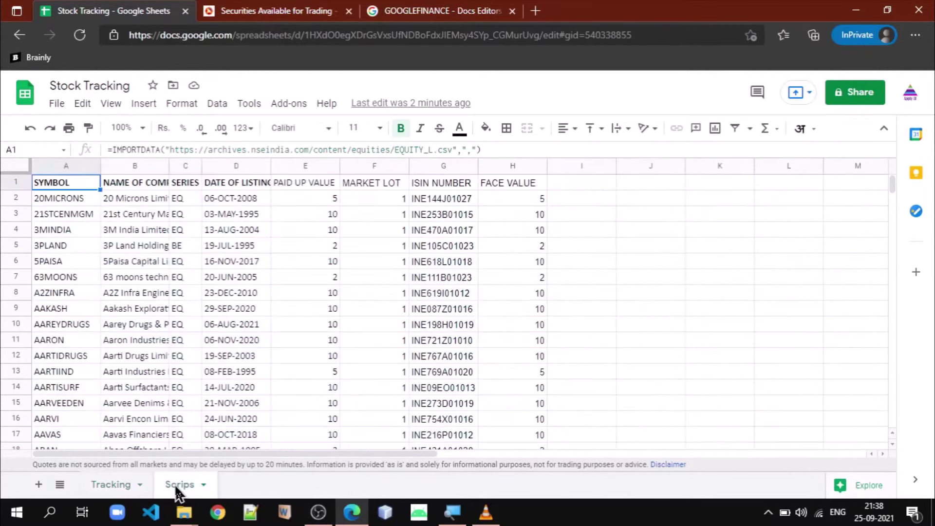
{"action": "left_click", "coordinate": [78, 200]}
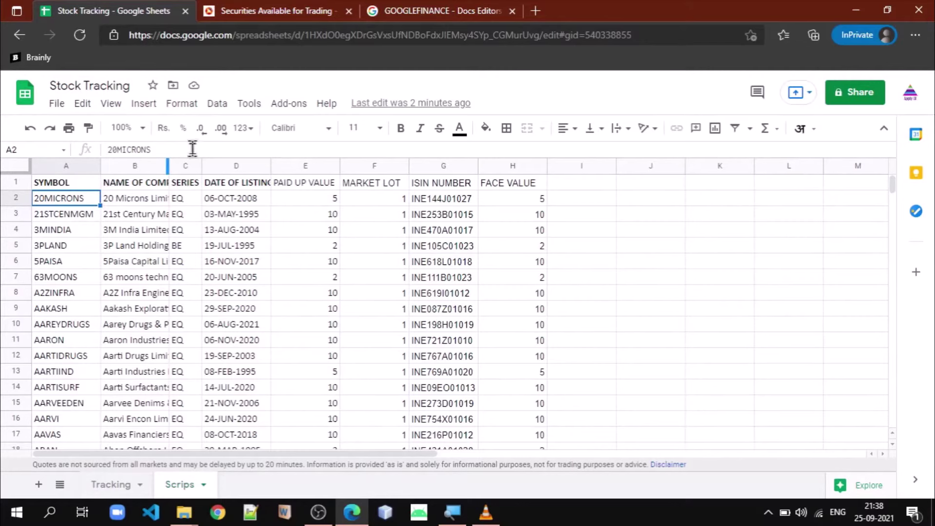
{"action": "left_click", "coordinate": [287, 11]}
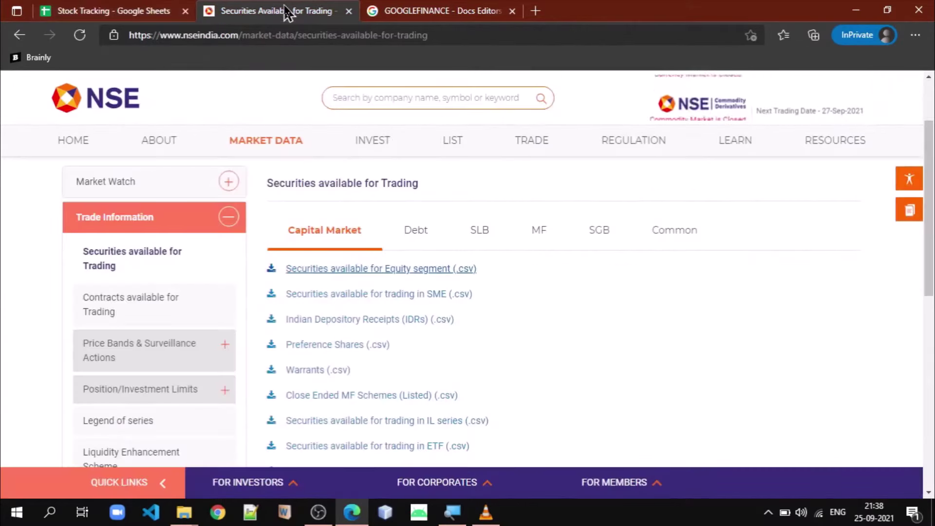
Trim the address bar back to the NSE site root and load the homepage
{"action": "left_click", "coordinate": [448, 35]}
{"action": "left_click", "coordinate": [448, 35]}
{"action": "key", "text": "ctrl+shift+Left"}
{"action": "key", "text": "ctrl+shift+Left"}
{"action": "key", "text": "ctrl+shift+Left"}
{"action": "key", "text": "ctrl+shift+Left"}
{"action": "key", "text": "ctrl+shift+Left"}
{"action": "key", "text": "ctrl+shift+Left"}
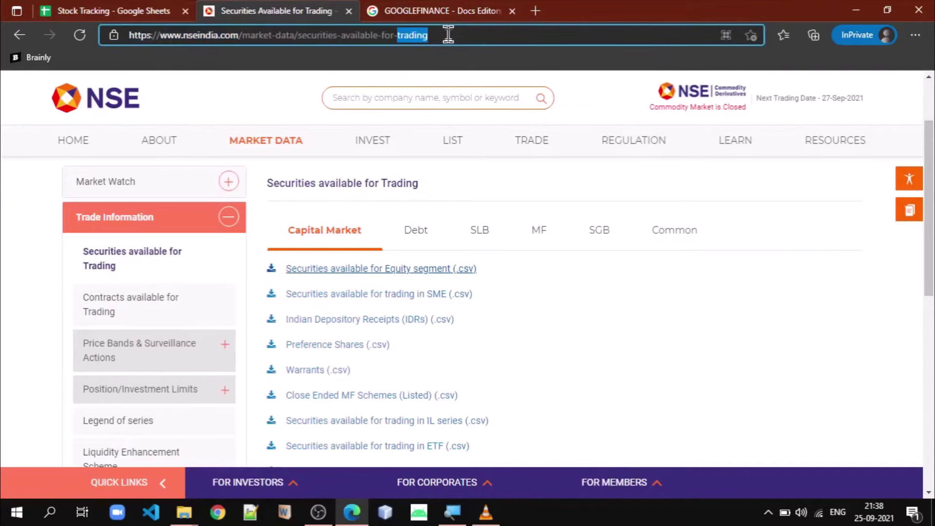
{"action": "key", "text": "BackSpace"}
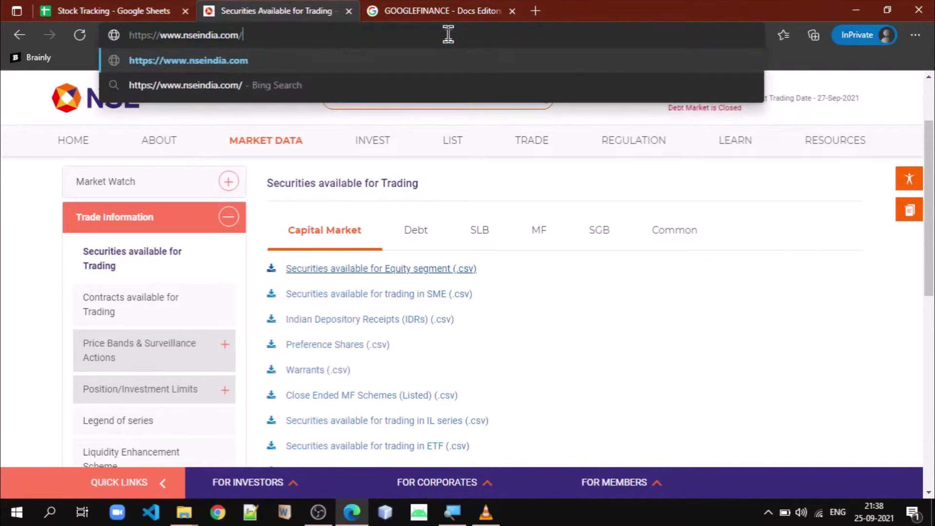
{"action": "key", "text": "Return"}
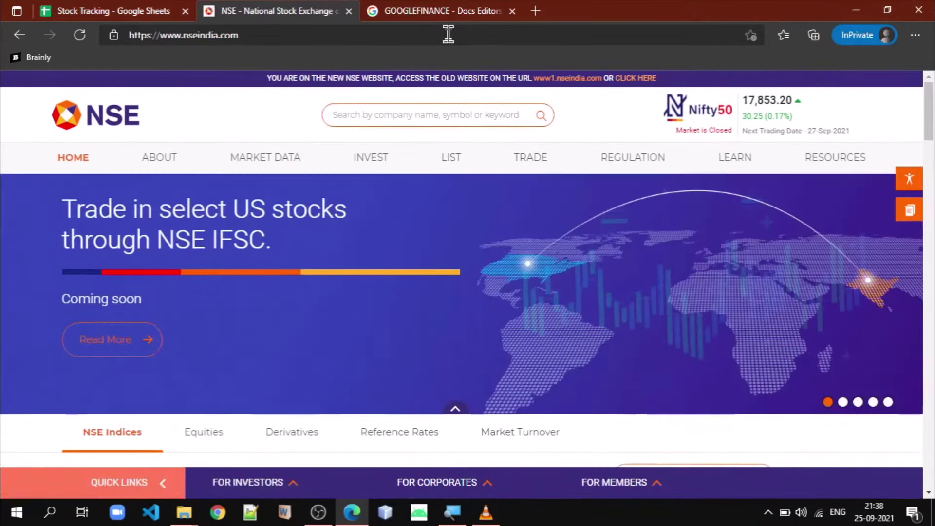
On Securities available for Trading, copy the Equity segment CSV link
{"action": "mouse_move", "coordinate": [278, 169]}
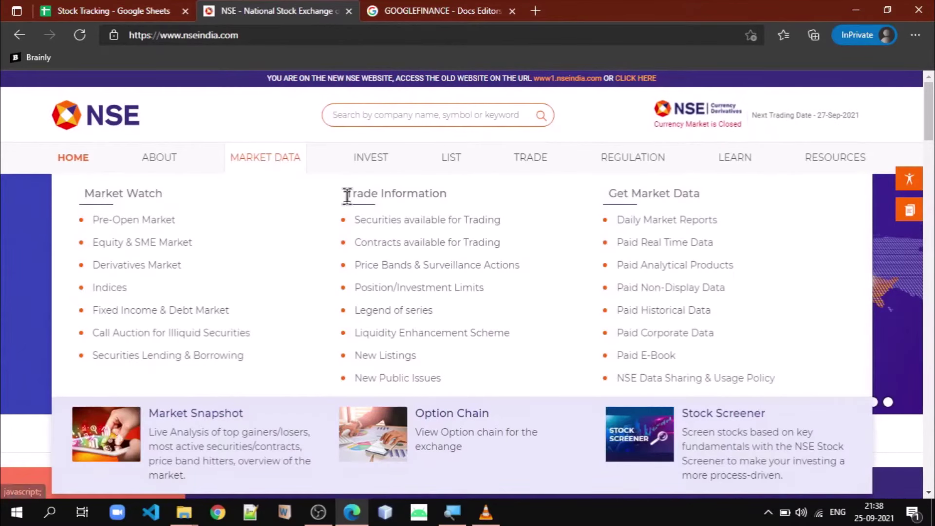
{"action": "left_click", "coordinate": [396, 226]}
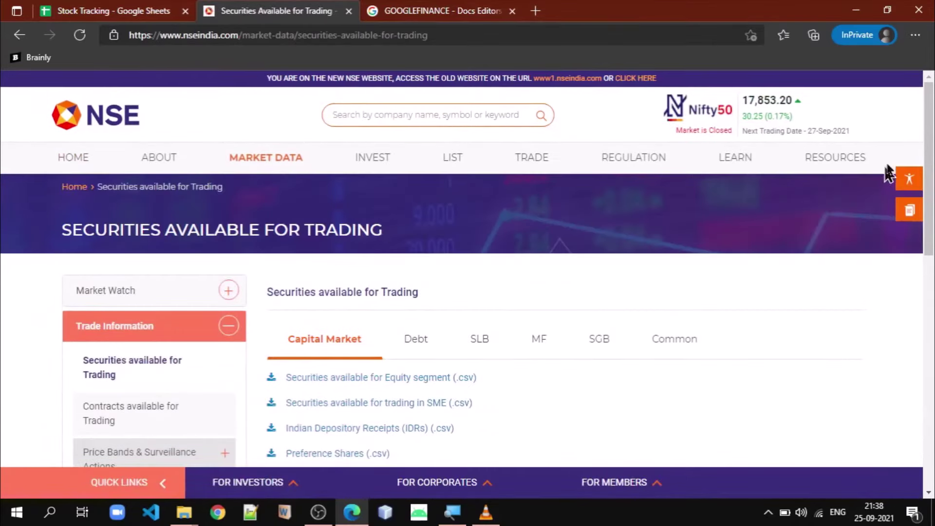
{"action": "scroll", "coordinate": [730, 163], "scroll_direction": "down", "scroll_amount": 4}
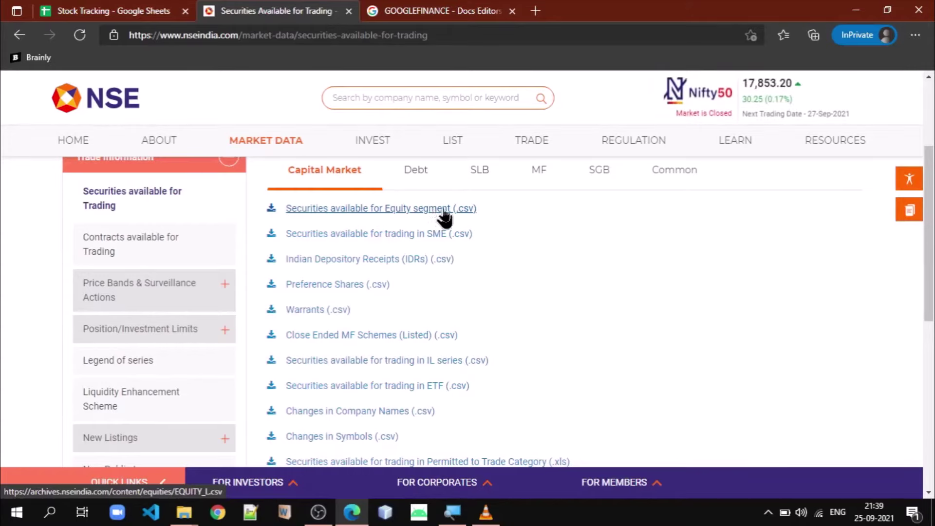
{"action": "right_click", "coordinate": [444, 210]}
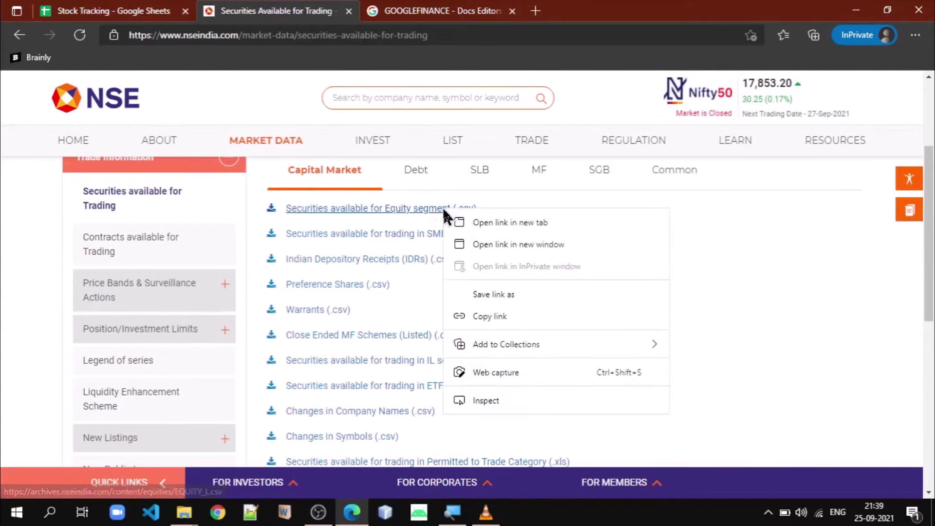
{"action": "left_click", "coordinate": [485, 322]}
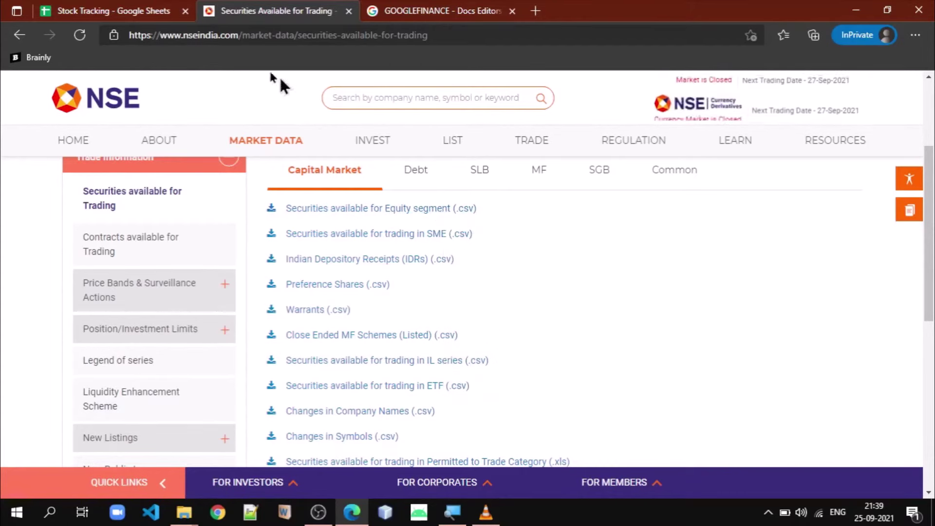
Review A1's IMPORTDATA formula on the Scrips sheet, confirming its EQUITY_L.csv URL
{"action": "left_click", "coordinate": [112, 11]}
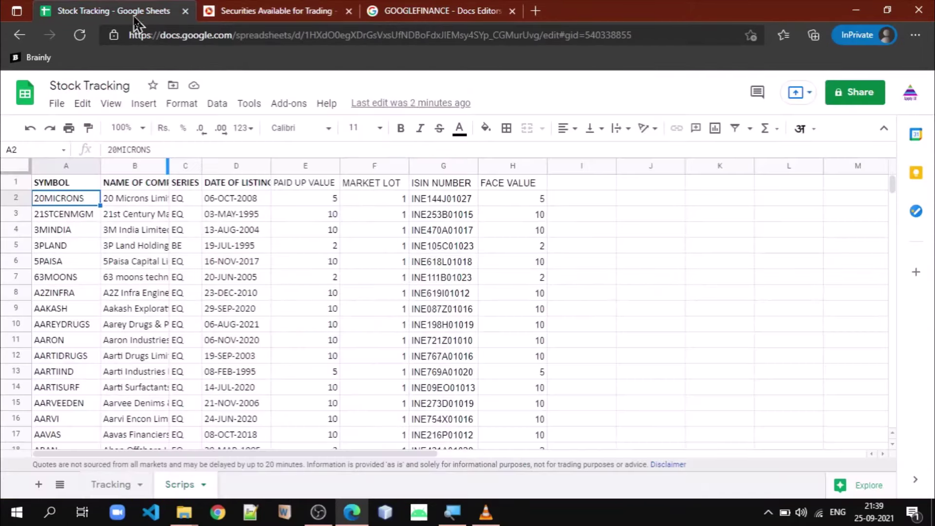
{"action": "left_click", "coordinate": [80, 183]}
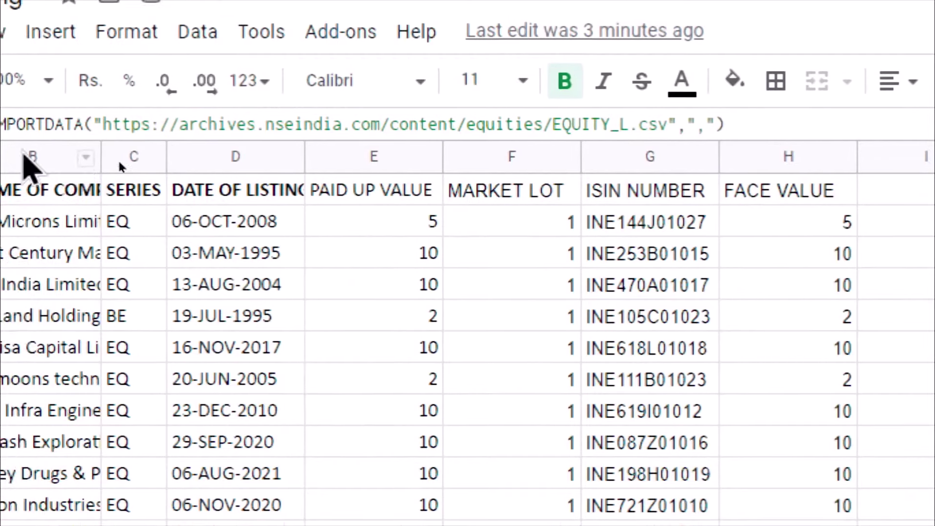
{"action": "left_click", "coordinate": [168, 153]}
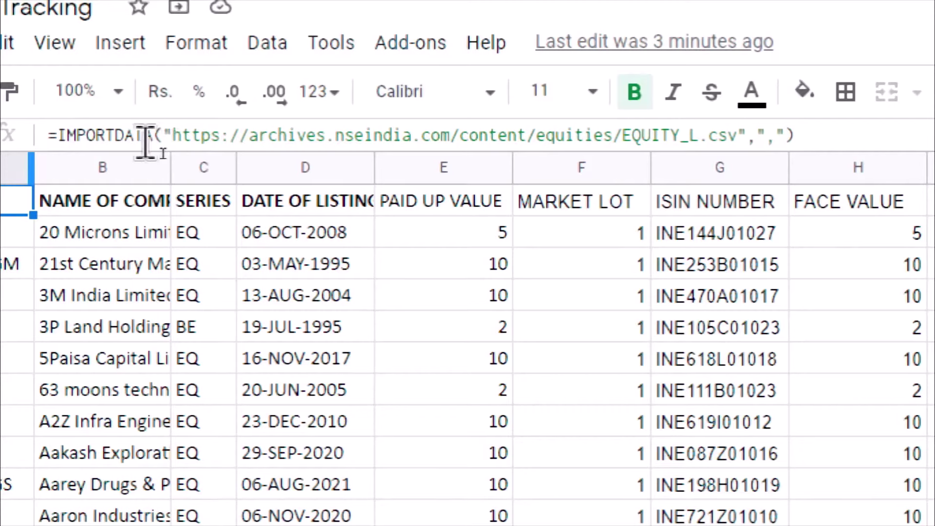
{"action": "left_click", "coordinate": [167, 138]}
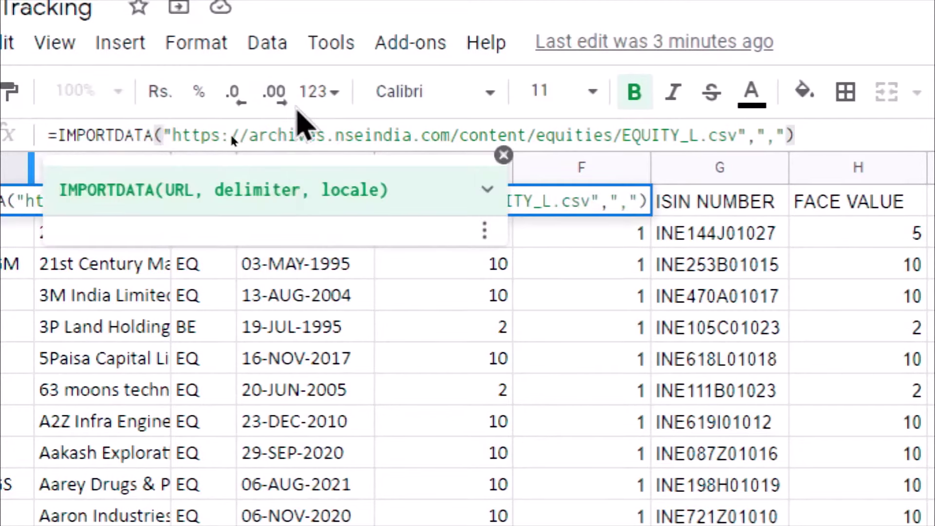
{"action": "key", "text": "shift+Right"}
{"action": "key", "text": "shift+Right"}
{"action": "key", "text": "shift+Right"}
{"action": "key", "text": "shift+Right"}
{"action": "key", "text": "shift+Right"}
{"action": "key", "text": "shift+Right"}
{"action": "key", "text": "shift+Right"}
{"action": "key", "text": "shift+Right"}
{"action": "key", "text": "shift+Right"}
{"action": "key", "text": "shift+Right"}
{"action": "key", "text": "shift+Right"}
{"action": "key", "text": "shift+Right"}
{"action": "key", "text": "shift+Right"}
{"action": "key", "text": "shift+Right"}
{"action": "key", "text": "shift+Right"}
{"action": "key", "text": "shift+Right"}
{"action": "key", "text": "shift+Right"}
{"action": "key", "text": "shift+Right"}
{"action": "key", "text": "shift+Right"}
{"action": "key", "text": "shift+Right"}
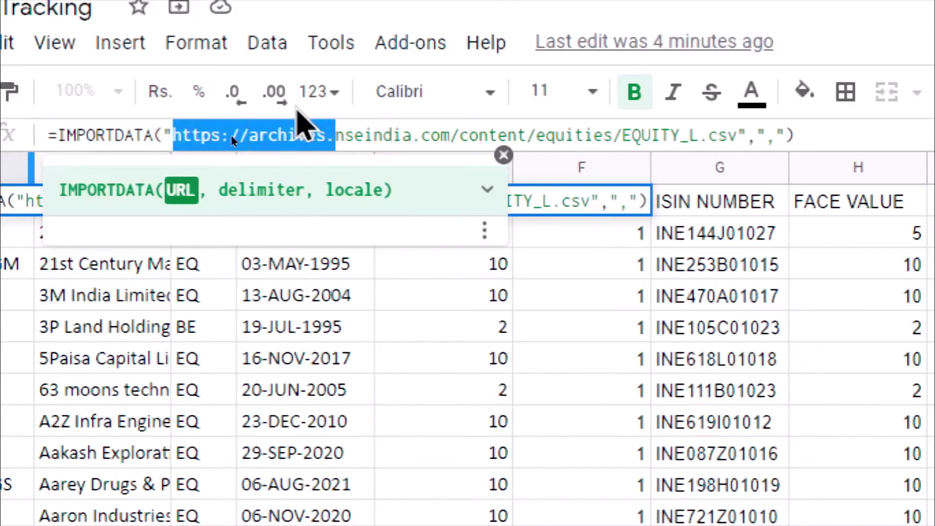
{"action": "key", "text": "shift+Right"}
{"action": "key", "text": "shift+Right"}
{"action": "key", "text": "shift+Right"}
{"action": "key", "text": "shift+Right"}
{"action": "key", "text": "shift+Right"}
{"action": "key", "text": "shift+Right"}
{"action": "key", "text": "shift+Right"}
{"action": "key", "text": "shift+Right"}
{"action": "key", "text": "shift+Right"}
{"action": "key", "text": "shift+Right"}
{"action": "key", "text": "shift+Right"}
{"action": "key", "text": "shift+Right"}
{"action": "key", "text": "shift+Right"}
{"action": "key", "text": "shift+Right"}
{"action": "key", "text": "shift+Right"}
{"action": "key", "text": "shift+Right"}
{"action": "key", "text": "shift+Right"}
{"action": "key", "text": "shift+Right"}
{"action": "key", "text": "shift+Right"}
{"action": "key", "text": "shift+Right"}
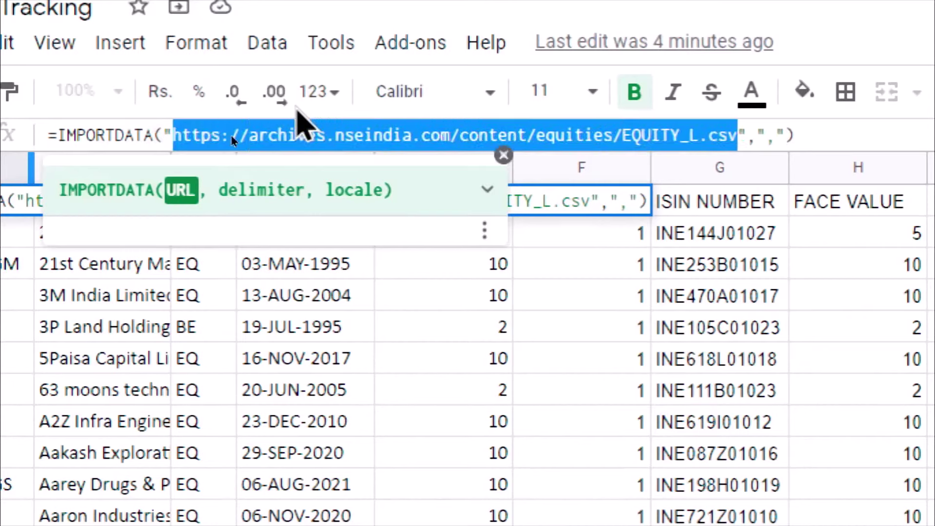
{"action": "key", "text": "Right"}
{"action": "key", "text": "Right"}
{"action": "key", "text": "Right"}
{"action": "key", "text": "Right"}
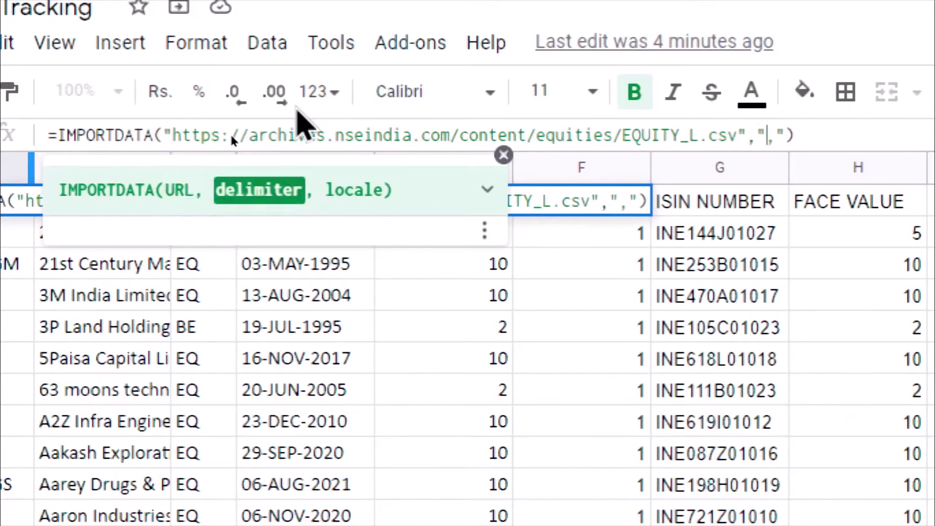
{"action": "key", "text": "Right"}
{"action": "key", "text": "Right"}
{"action": "key", "text": "Right"}
{"action": "key", "text": "Return"}
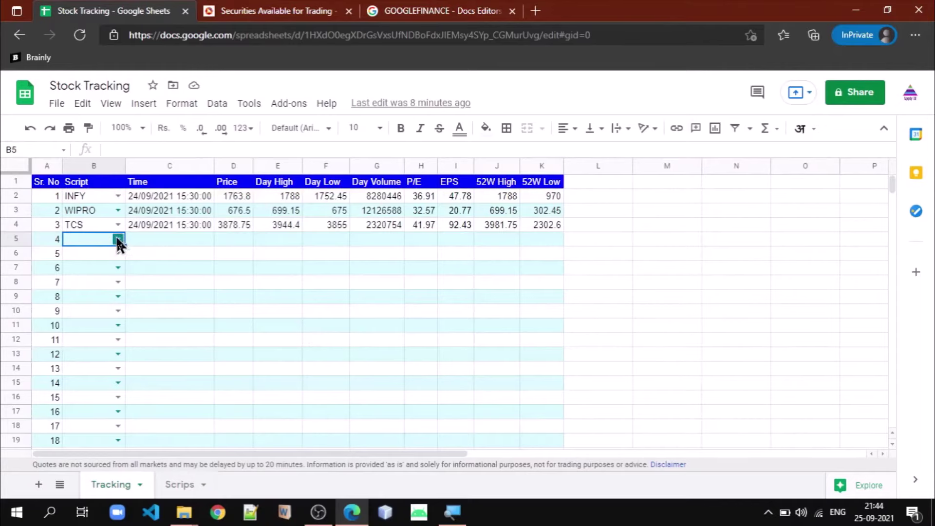
{"action": "left_click", "coordinate": [118, 239]}
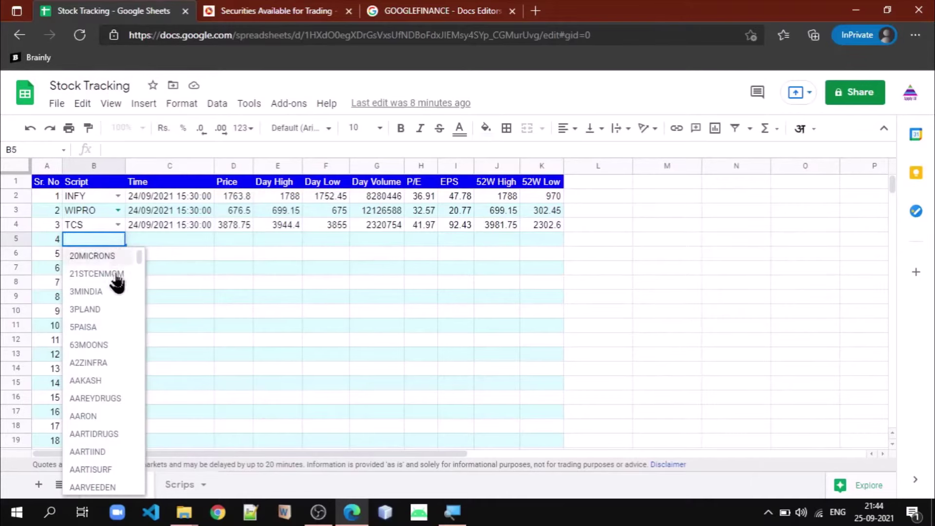
{"action": "mouse_move", "coordinate": [138, 258]}
{"action": "left_mouse_down"}
{"action": "mouse_move", "coordinate": [132, 460]}
{"action": "mouse_move", "coordinate": [140, 258]}
{"action": "left_mouse_up"}
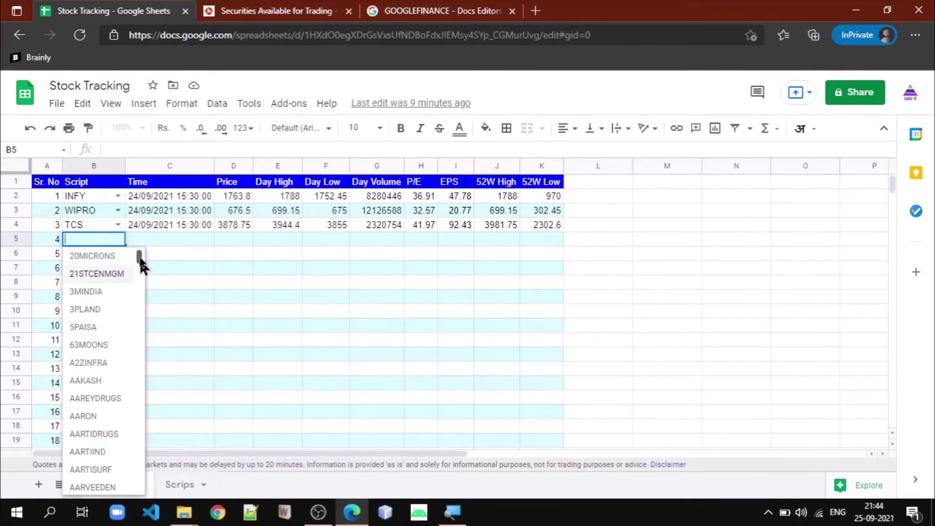
{"action": "left_click", "coordinate": [103, 199]}
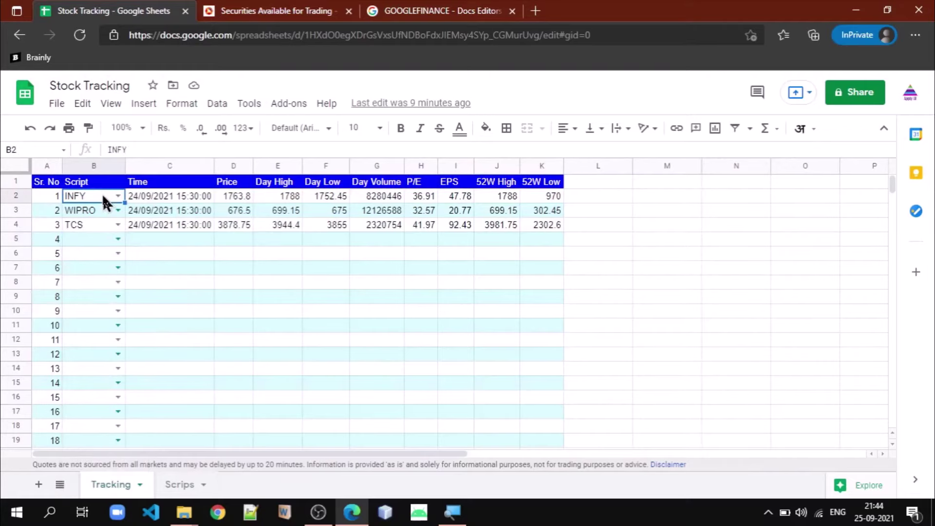
{"action": "key", "text": "ctrl+shift+Down"}
{"action": "key", "text": "ctrl+shift+Down"}
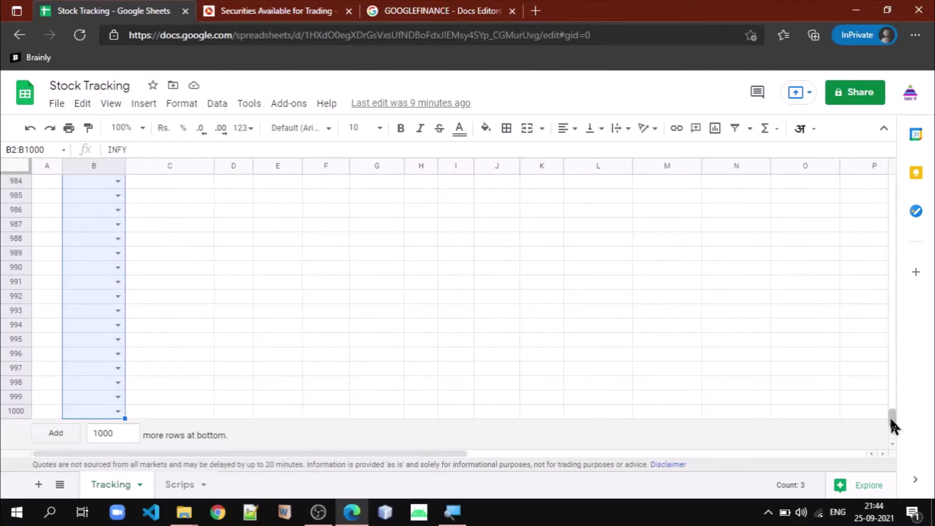
{"action": "left_click_drag", "start_coordinate": [892, 424], "coordinate": [909, 180]}
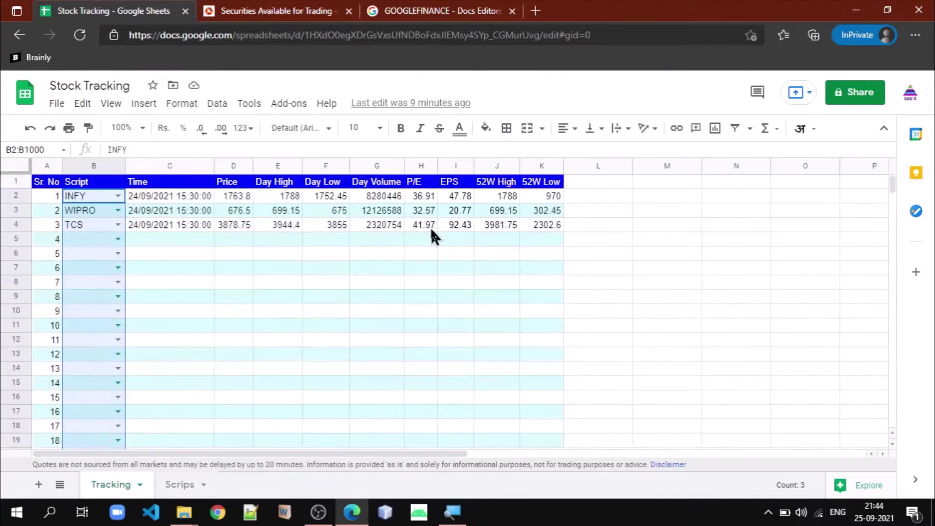
{"action": "left_click", "coordinate": [215, 105]}
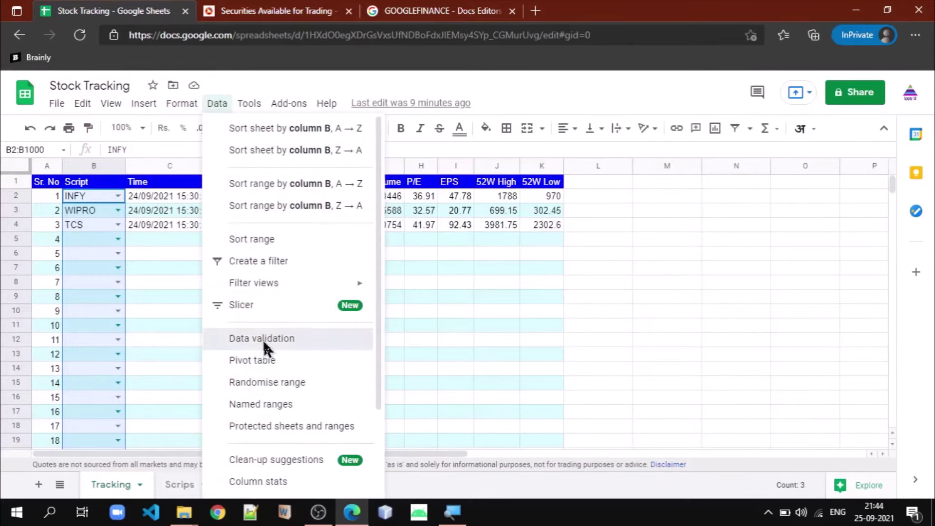
{"action": "left_click", "coordinate": [297, 339]}
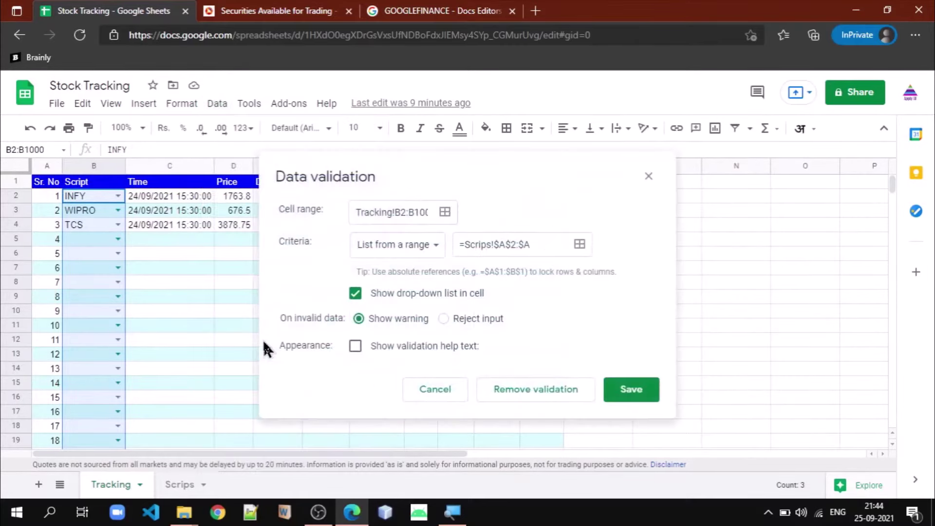
{"action": "left_click", "coordinate": [542, 245]}
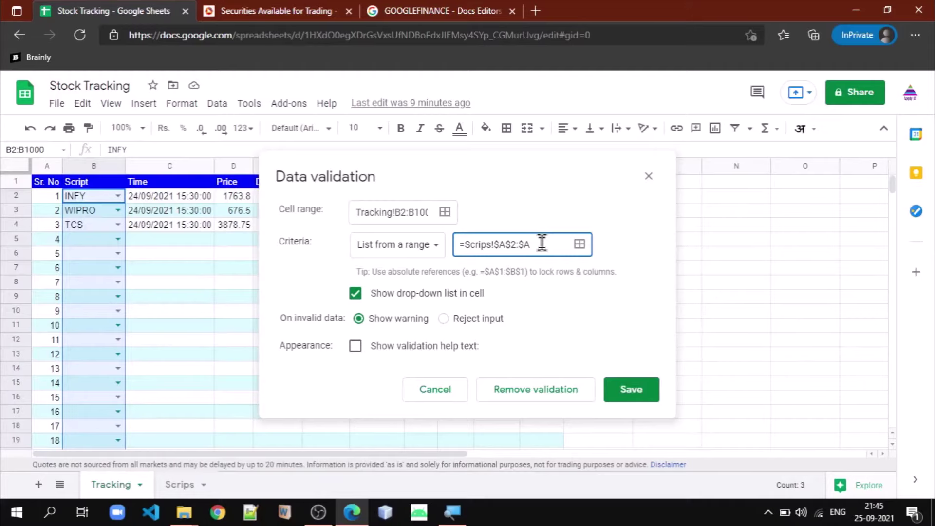
{"action": "left_click", "coordinate": [633, 392]}
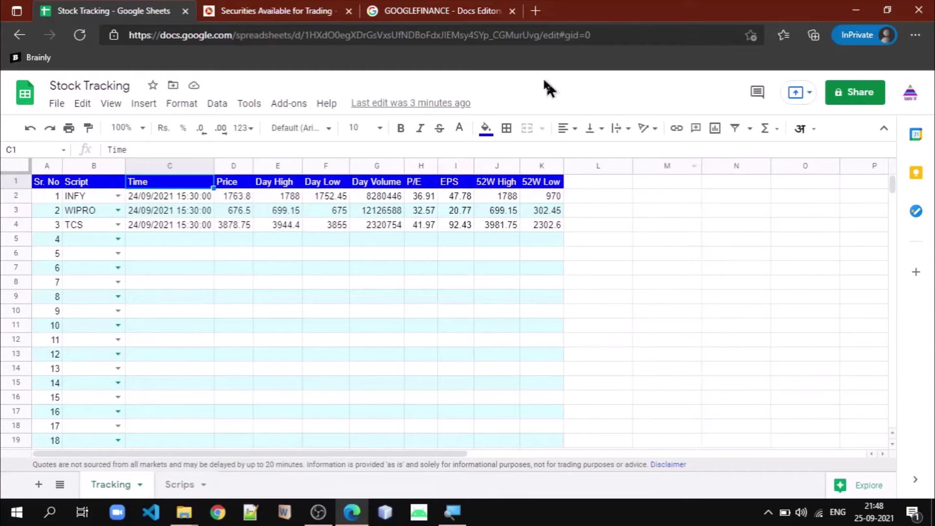
In the GOOGLEFINANCE sample usage, highlight the NASDAQ:GOOG ticker and the "price" attribute
{"action": "left_click", "coordinate": [462, 12]}
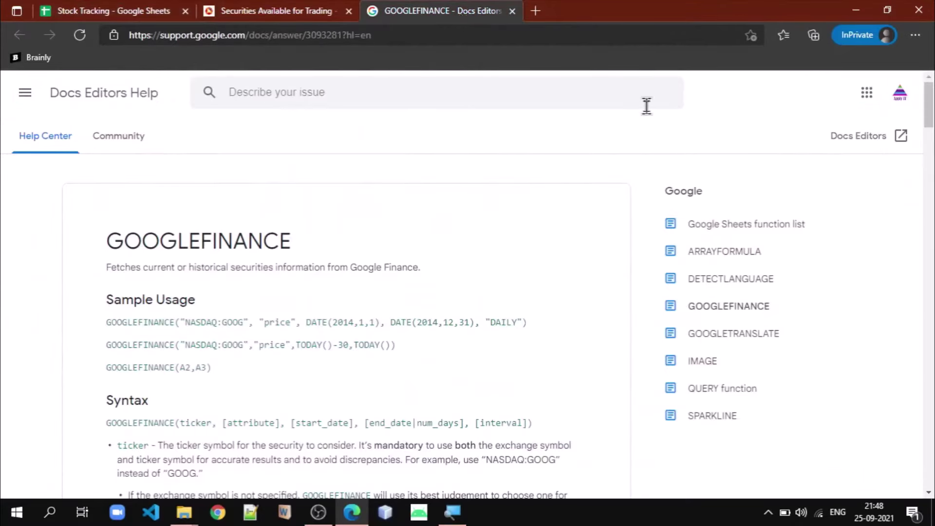
{"action": "left_click", "coordinate": [389, 35]}
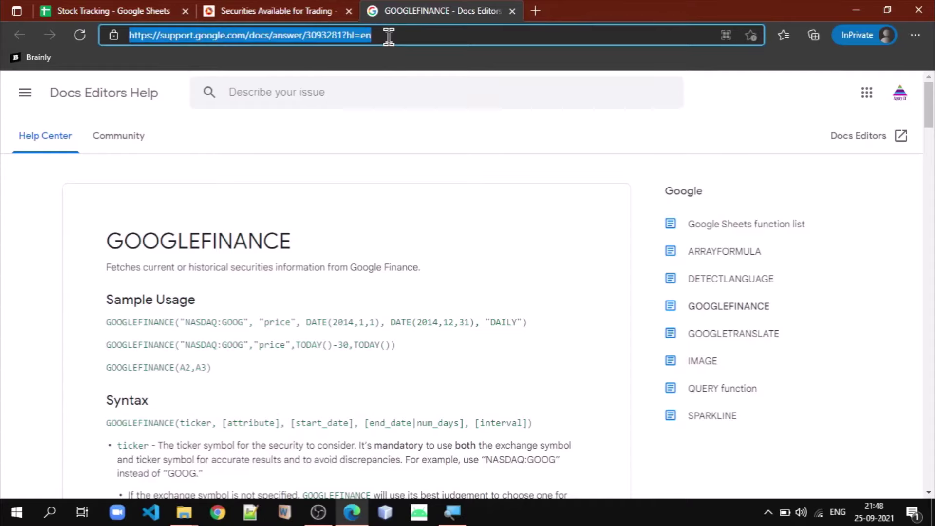
{"action": "left_click", "coordinate": [928, 119]}
{"action": "left_click_drag", "start_coordinate": [929, 119], "coordinate": [931, 133]}
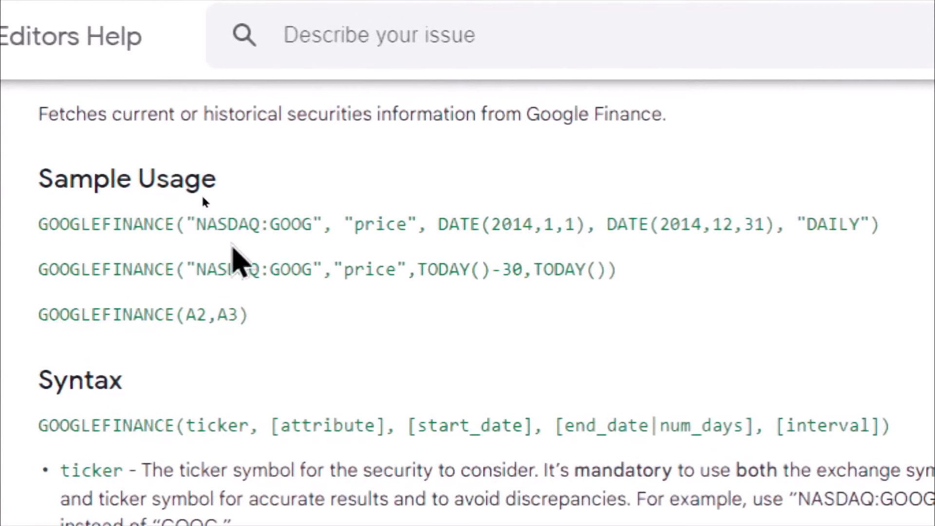
{"action": "double_click", "coordinate": [281, 224]}
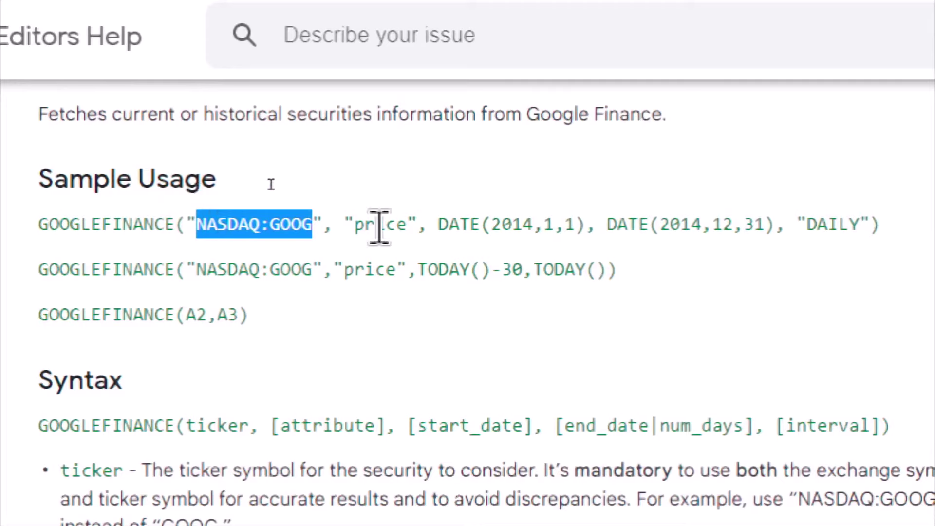
{"action": "left_click_drag", "start_coordinate": [343, 227], "coordinate": [863, 230]}
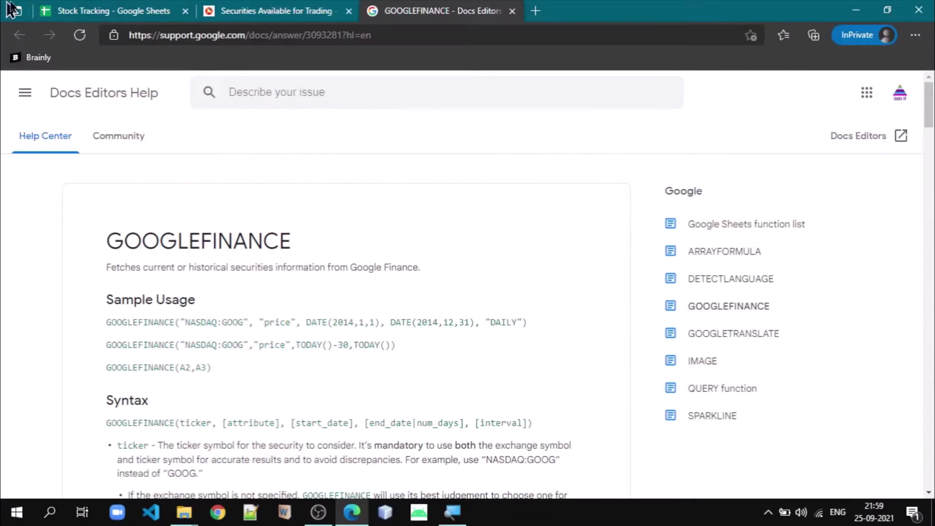
Select D2 to view INFY's IF/GOOGLEFINANCE(CONCAT("NSE:",B2),"price") formula returning 1763.8
{"action": "left_click", "coordinate": [63, 10]}
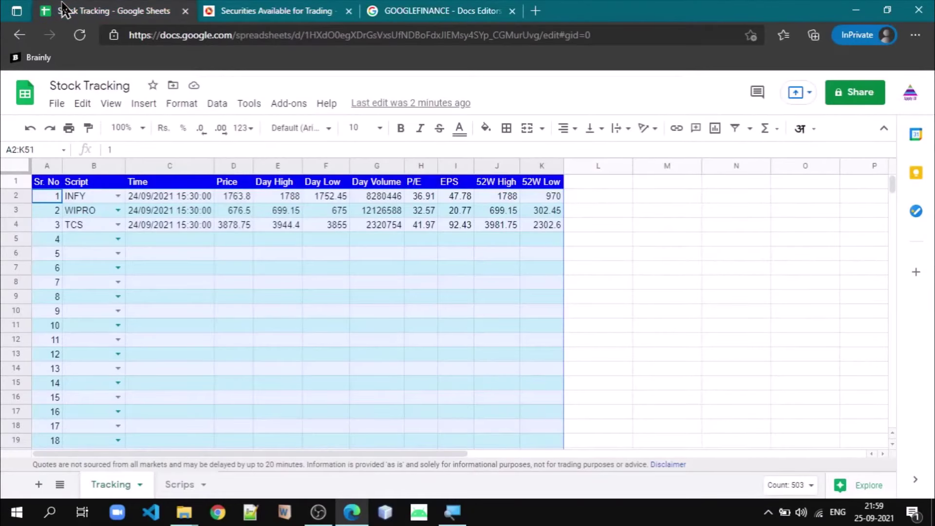
{"action": "key", "text": "Right"}
{"action": "key", "text": "Down"}
{"action": "key", "text": "Down"}
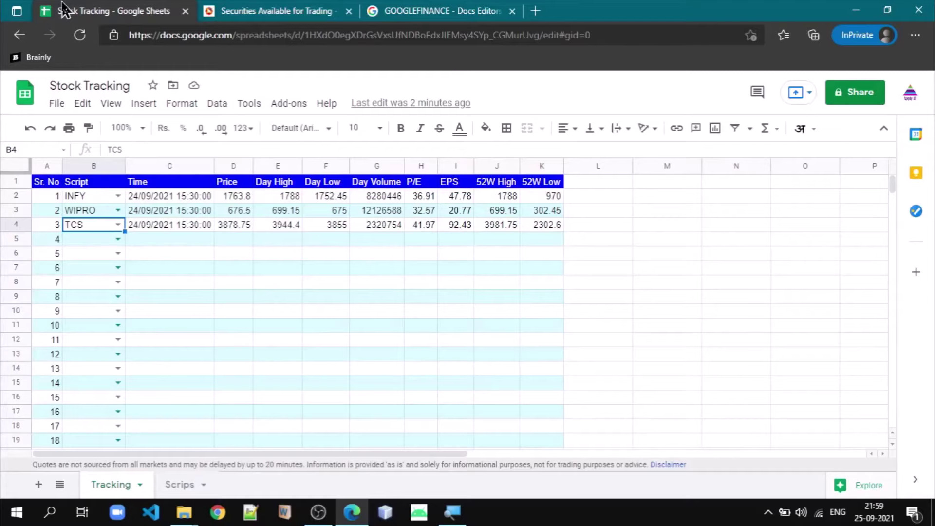
{"action": "key", "text": "Right"}
{"action": "key", "text": "Up"}
{"action": "key", "text": "Up"}
{"action": "key", "text": "Right"}
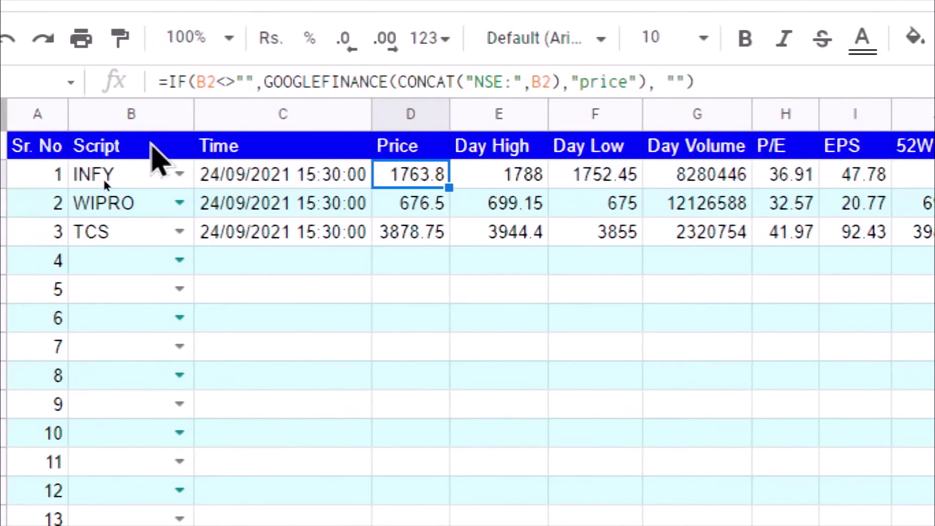
{"action": "left_click", "coordinate": [138, 185]}
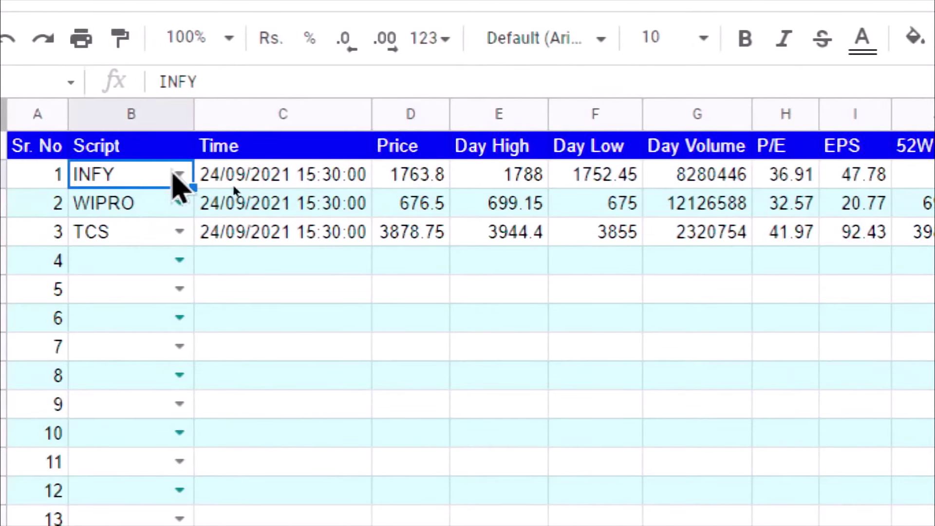
{"action": "left_click", "coordinate": [408, 178]}
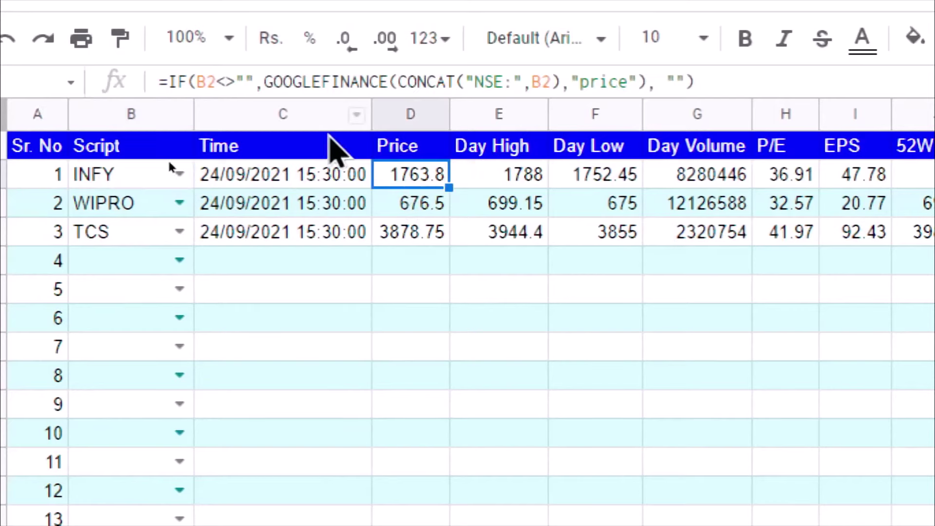
{"action": "left_click", "coordinate": [263, 81]}
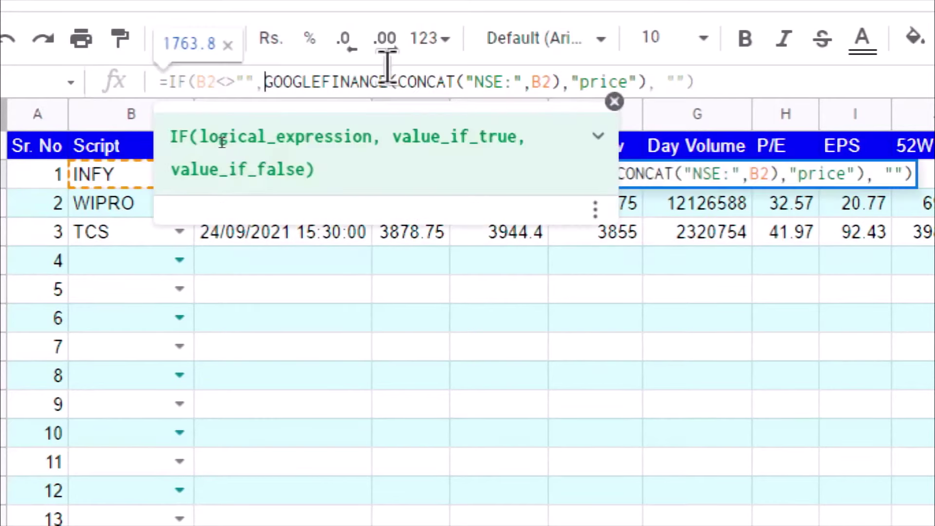
{"action": "left_click", "coordinate": [390, 73], "text": "shift"}
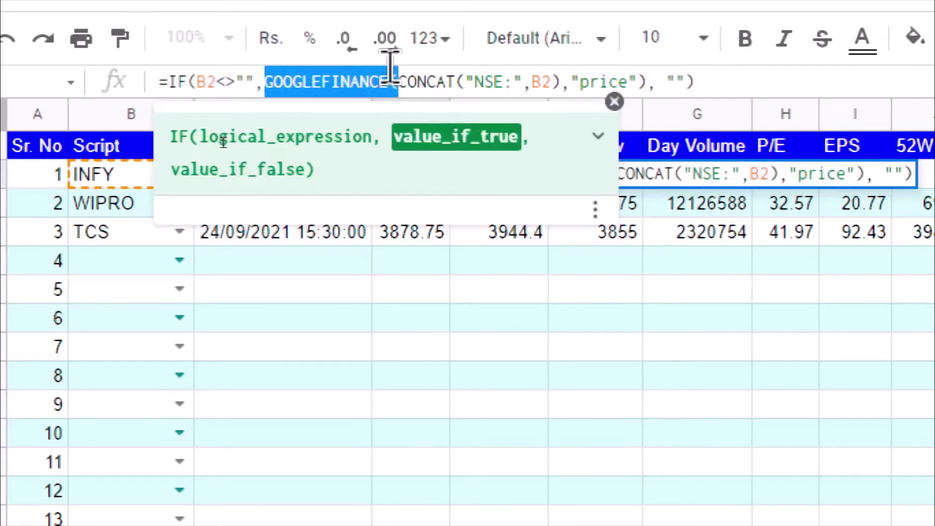
{"action": "left_click", "coordinate": [389, 73], "text": "shift"}
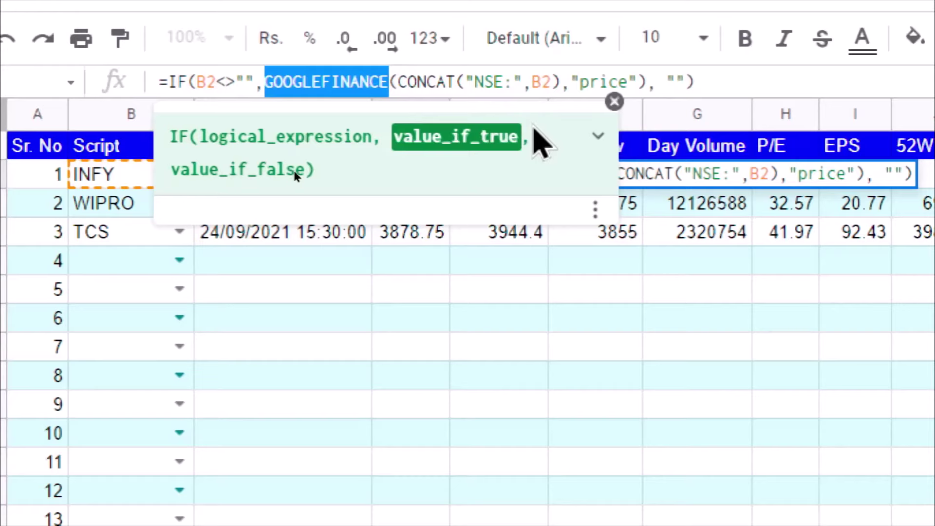
{"action": "key", "text": "Right"}
{"action": "key", "text": "Right"}
{"action": "key", "text": "Right"}
{"action": "key", "text": "Right"}
{"action": "key", "text": "Right"}
{"action": "key", "text": "Right"}
{"action": "key", "text": "Right"}
{"action": "key", "text": "Right"}
{"action": "key", "text": "Right"}
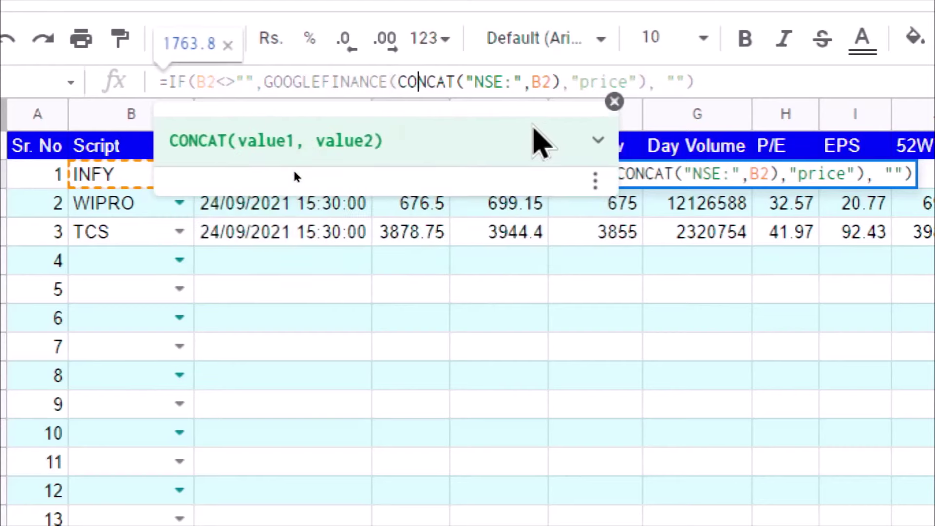
{"action": "key", "text": "Right"}
{"action": "key", "text": "Right"}
{"action": "key", "text": "Right"}
{"action": "key", "text": "Right"}
{"action": "key", "text": "Right"}
{"action": "key", "text": "Right"}
{"action": "key", "text": "Right"}
{"action": "key", "text": "Right"}
{"action": "key", "text": "Right"}
{"action": "key", "text": "Right"}
{"action": "key", "text": "Right"}
{"action": "key", "text": "Right"}
{"action": "key", "text": "Right"}
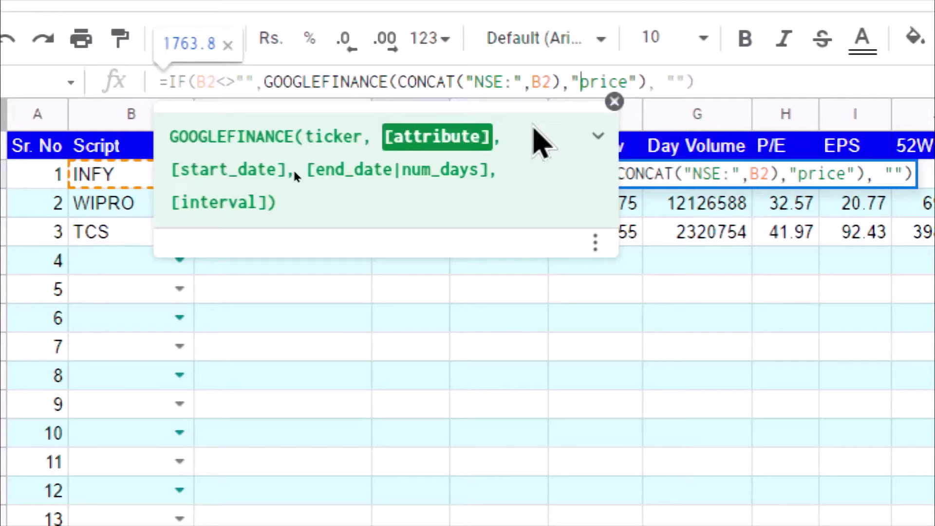
{"action": "key", "text": "Left"}
{"action": "key", "text": "Left"}
{"action": "key", "text": "Left"}
{"action": "key", "text": "Left"}
{"action": "key", "text": "Left"}
{"action": "key", "text": "Left"}
{"action": "key", "text": "Left"}
{"action": "key", "text": "Left"}
{"action": "key", "text": "Left"}
{"action": "key", "text": "Left"}
{"action": "key", "text": "Left"}
{"action": "key", "text": "Left"}
{"action": "key", "text": "Left"}
{"action": "key", "text": "Left"}
{"action": "key", "text": "Left"}
{"action": "key", "text": "Left"}
{"action": "key", "text": "Left"}
{"action": "key", "text": "Left"}
{"action": "key", "text": "Left"}
{"action": "key", "text": "Left"}
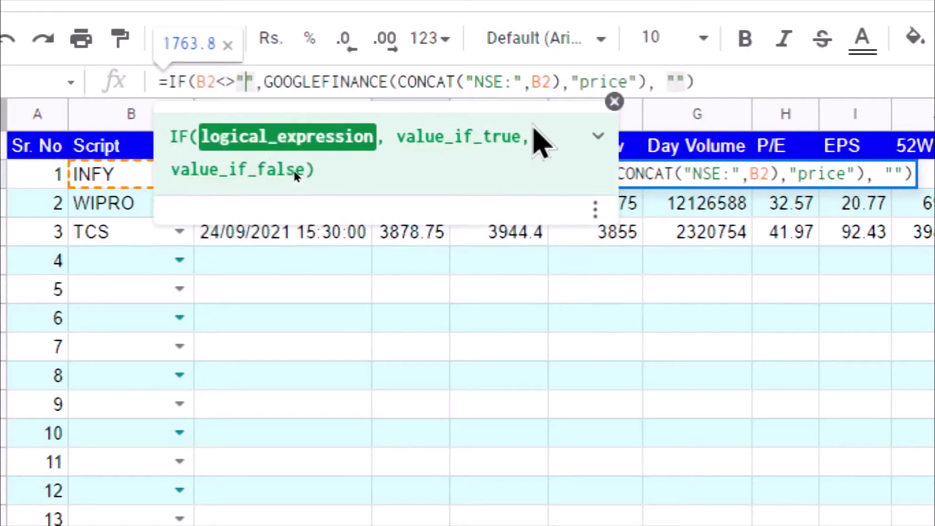
{"action": "key", "text": "Left"}
{"action": "key", "text": "Left"}
{"action": "key", "text": "Left"}
{"action": "key", "text": "Left"}
{"action": "key", "text": "Left"}
{"action": "key", "text": "shift+Right"}
{"action": "key", "text": "shift+Right"}
{"action": "key", "text": "shift+Right"}
{"action": "key", "text": "shift+Right"}
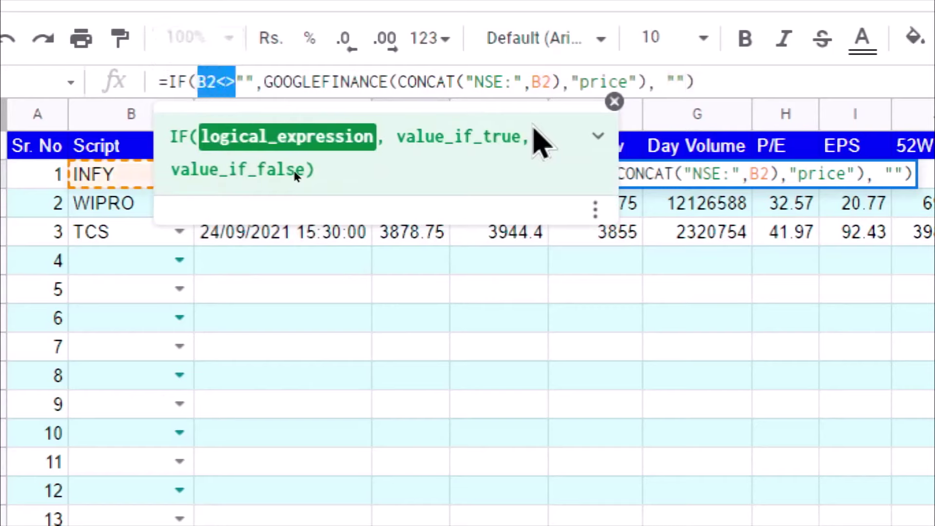
{"action": "key", "text": "shift+Right"}
{"action": "key", "text": "shift+Right"}
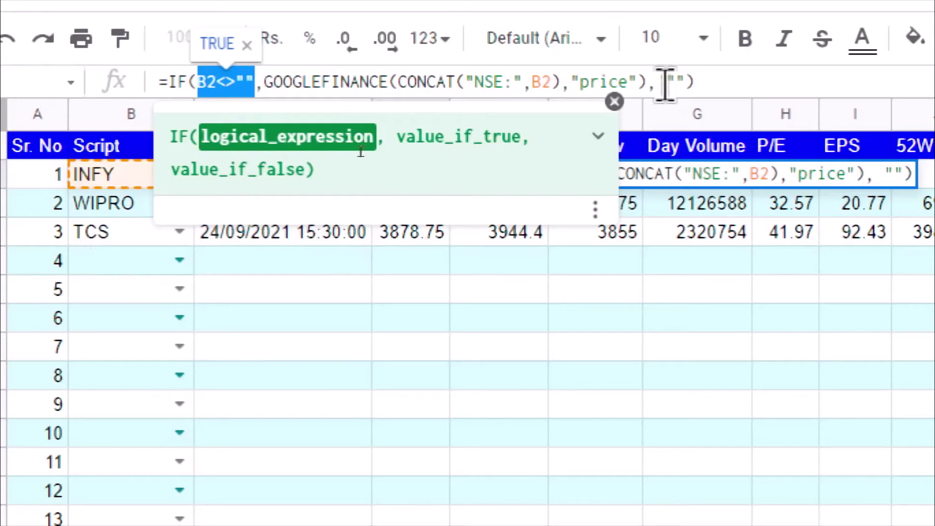
{"action": "left_click_drag", "start_coordinate": [669, 82], "coordinate": [693, 85]}
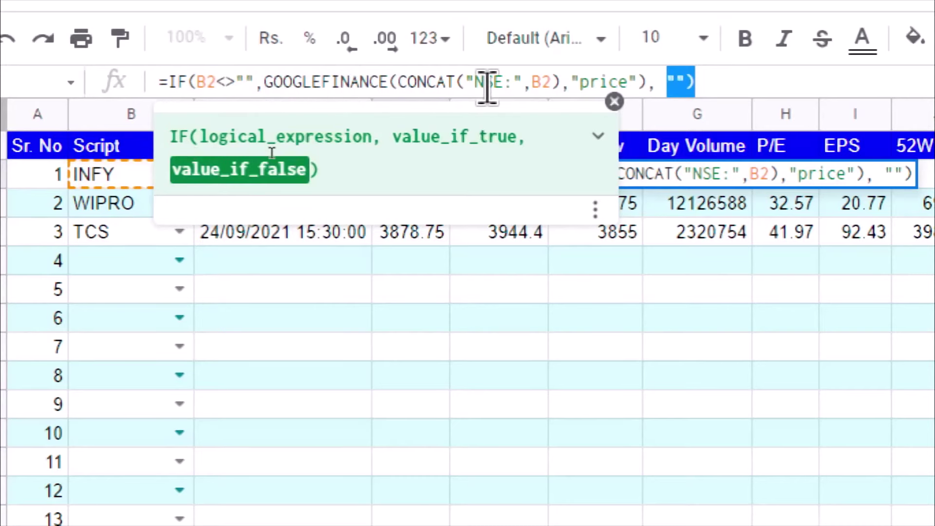
{"action": "key", "text": "Escape"}
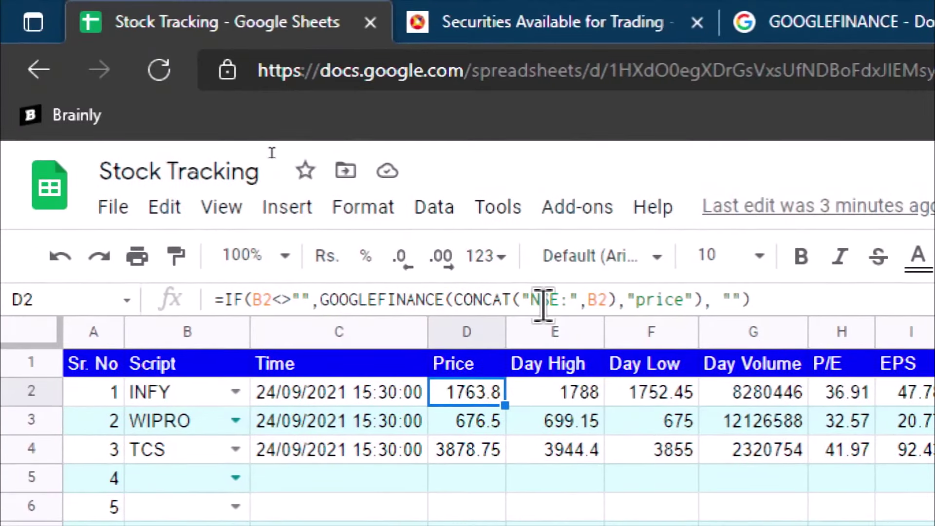
{"action": "key", "text": "Right"}
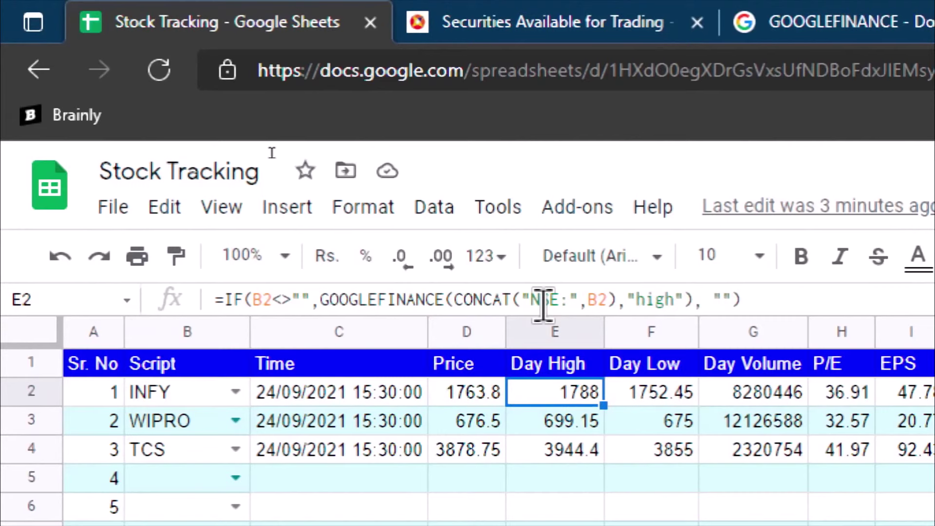
{"action": "key", "text": "Right"}
{"action": "key", "text": "Right"}
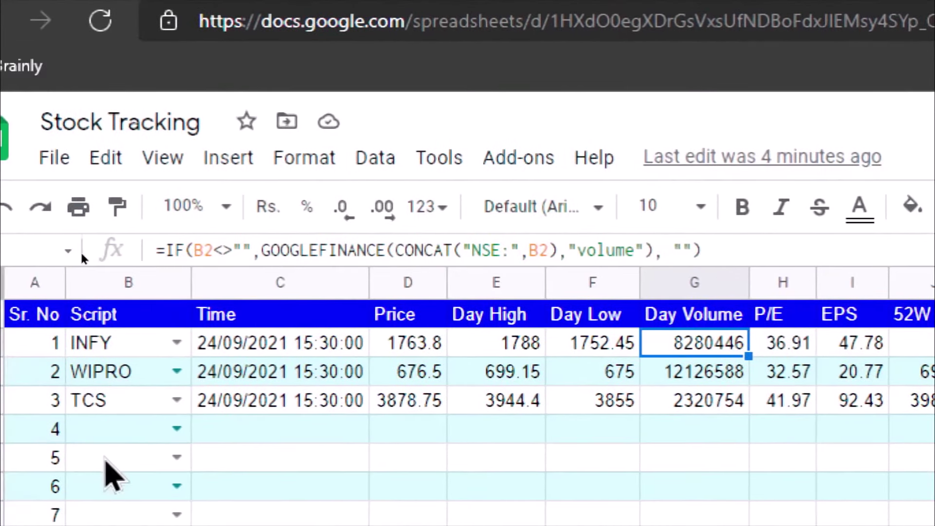
{"action": "left_click", "coordinate": [112, 427]}
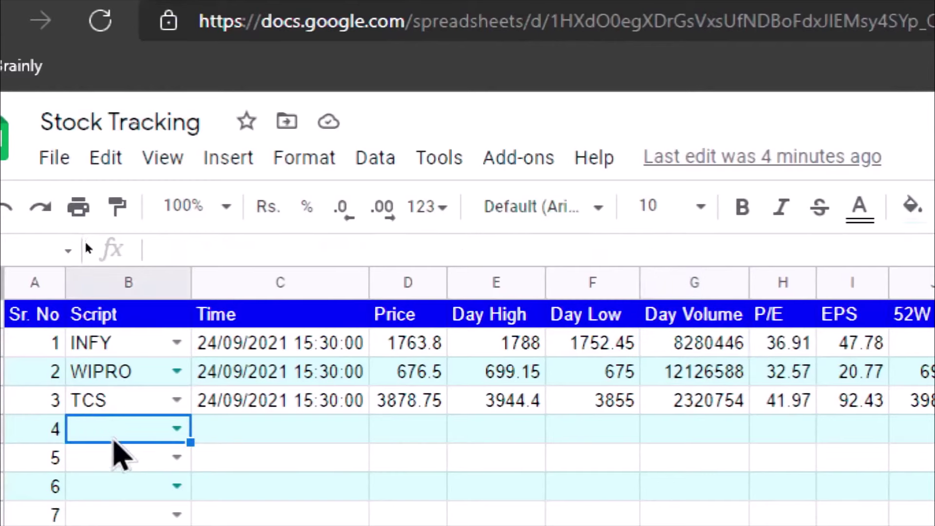
Enter RELIANCE in B5 by typing RELI and choosing it from autocomplete
{"action": "type", "text": "RE"}
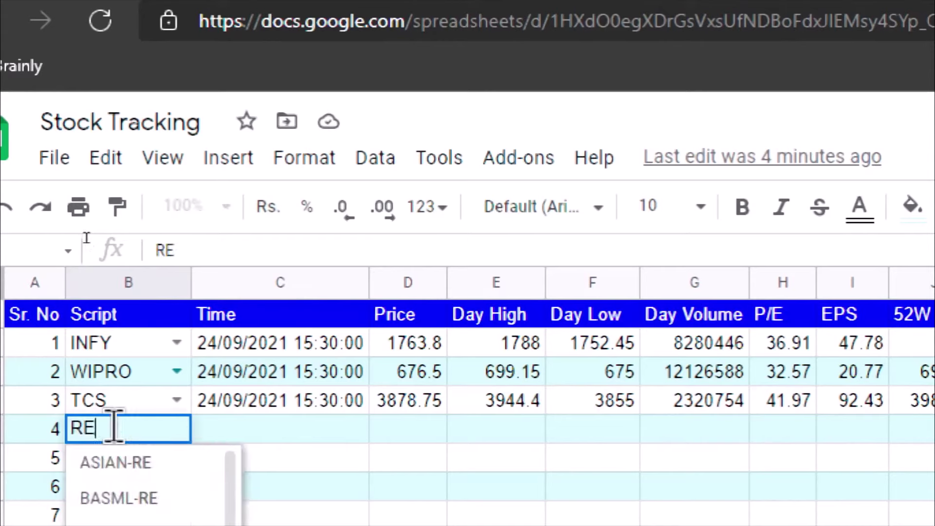
{"action": "type", "text": "LI"}
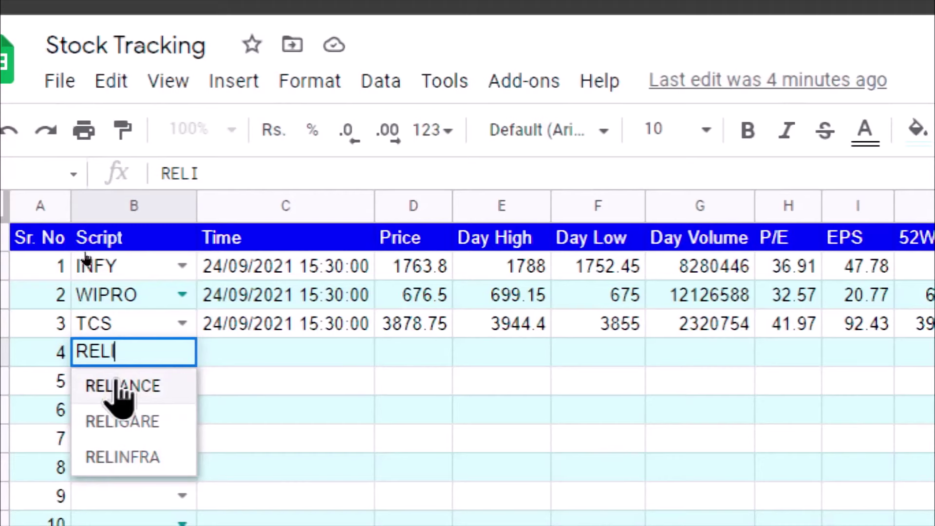
{"action": "left_click", "coordinate": [116, 386]}
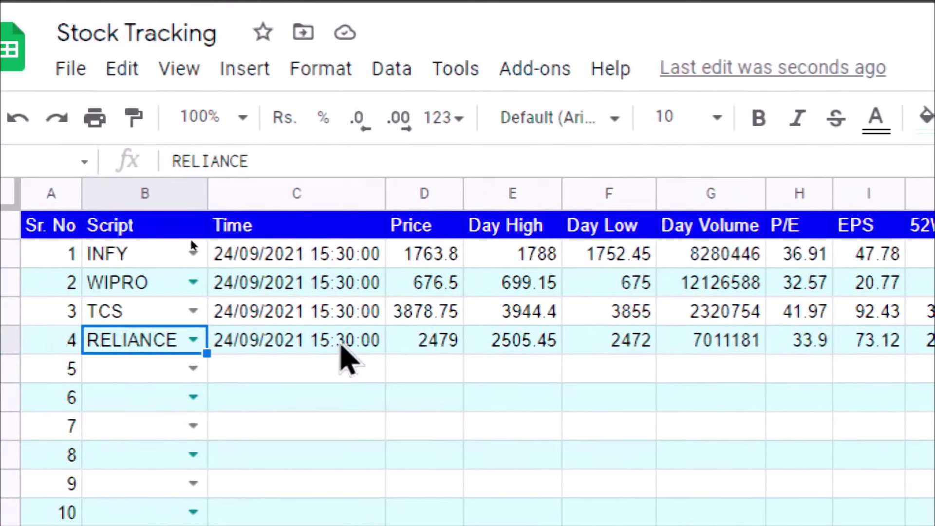
{"action": "left_click", "coordinate": [367, 347]}
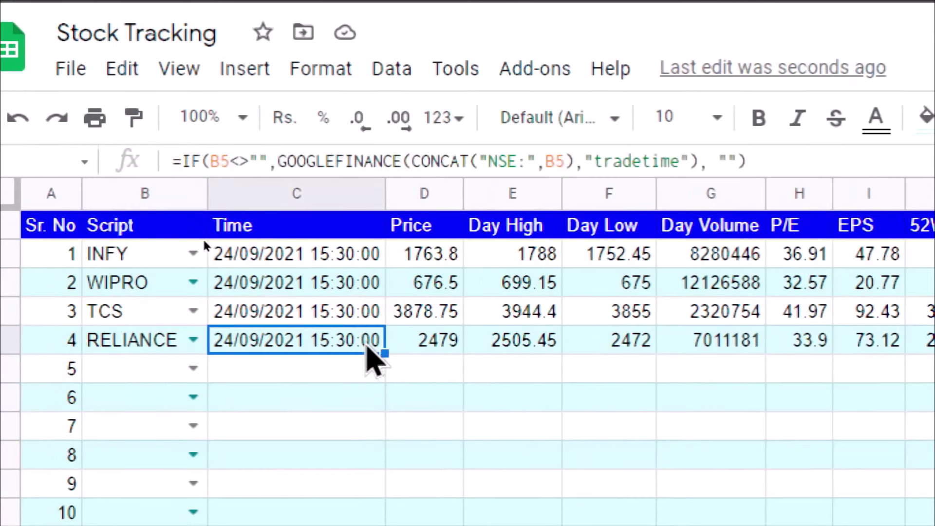
{"action": "left_click", "coordinate": [448, 346]}
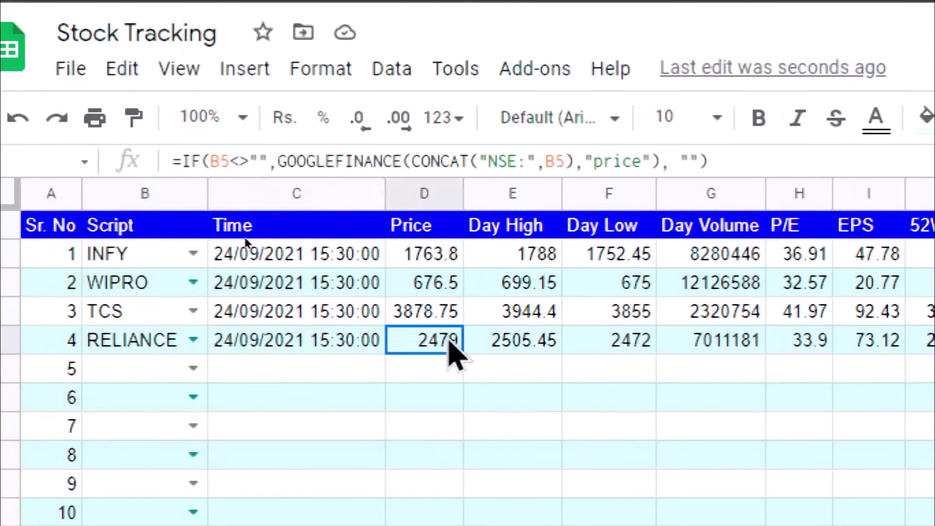
{"action": "left_click", "coordinate": [524, 342]}
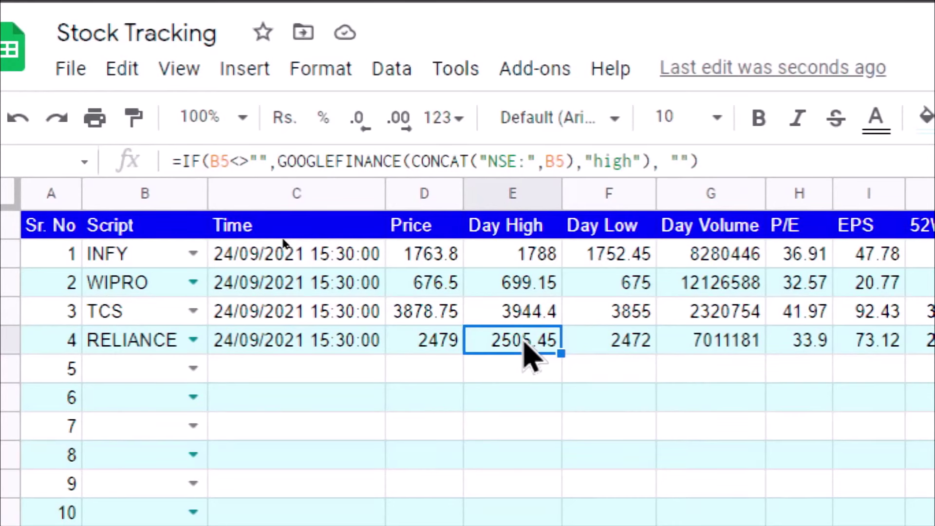
{"action": "left_click", "coordinate": [322, 354]}
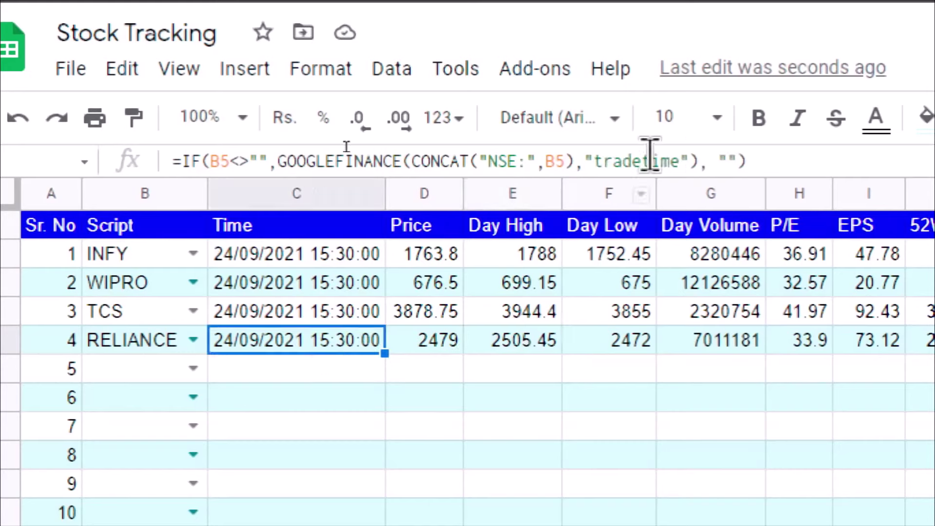
{"action": "double_click", "coordinate": [622, 161]}
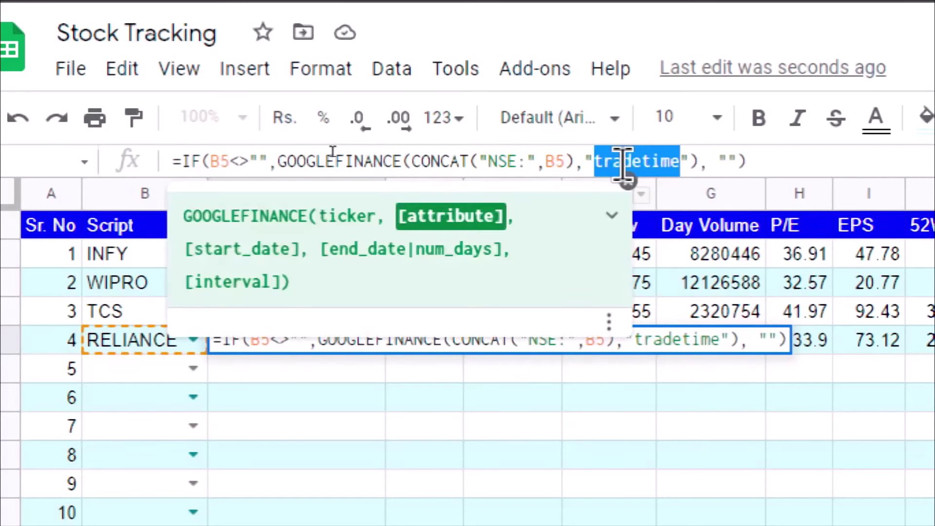
{"action": "key", "text": "Escape"}
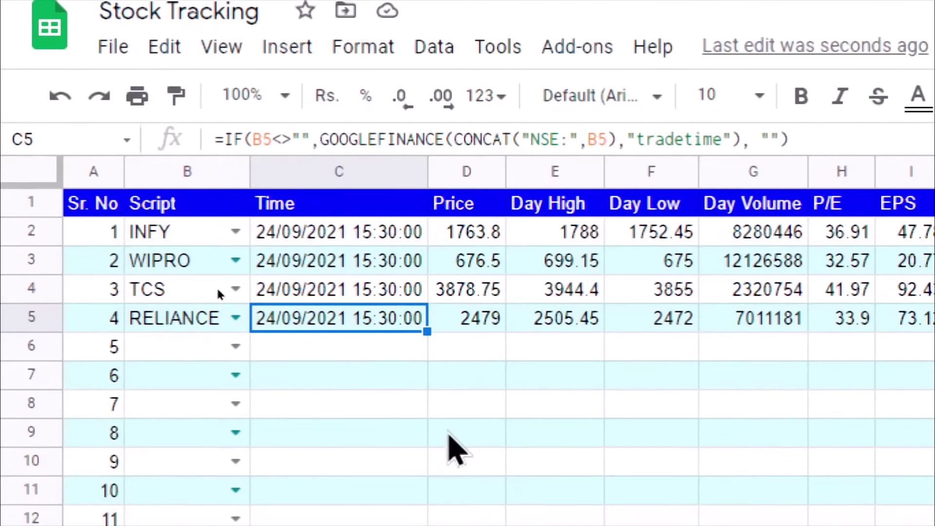
{"action": "left_click", "coordinate": [497, 325]}
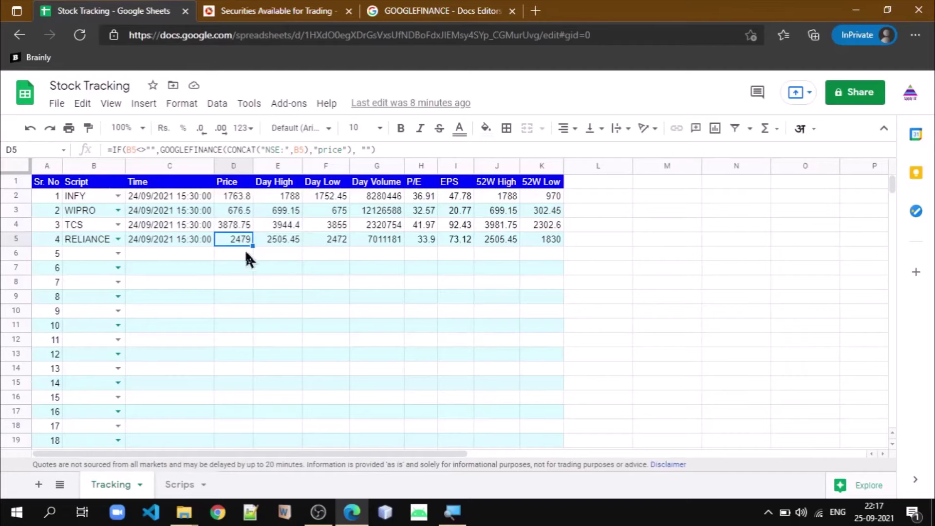
Set Spreadsheet settings' Calculation to recalculate on change and every minute, and save
{"action": "left_click", "coordinate": [61, 108]}
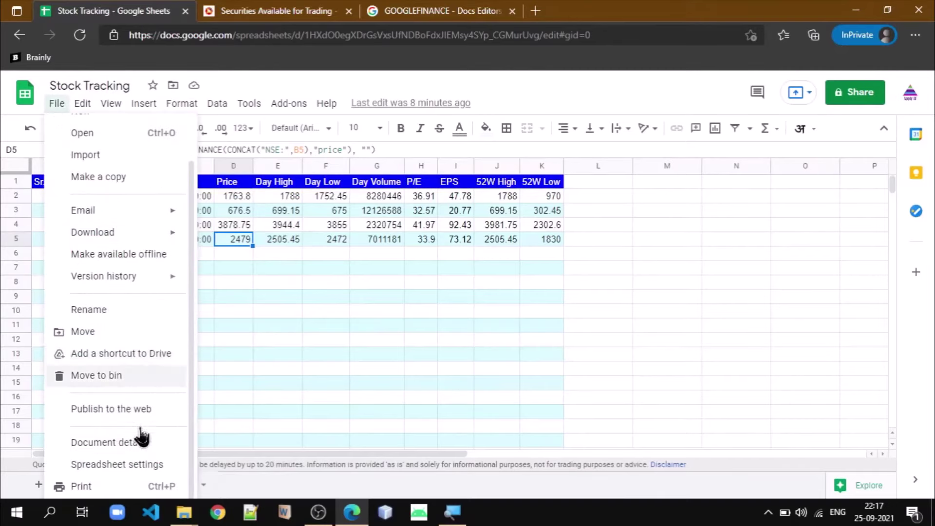
{"action": "left_click", "coordinate": [137, 468]}
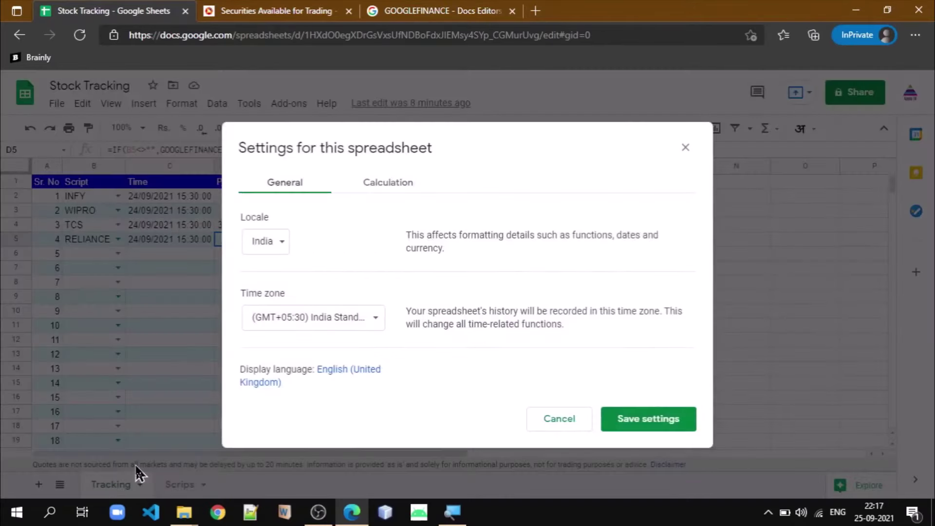
{"action": "left_click", "coordinate": [379, 191]}
{"action": "left_click", "coordinate": [334, 240]}
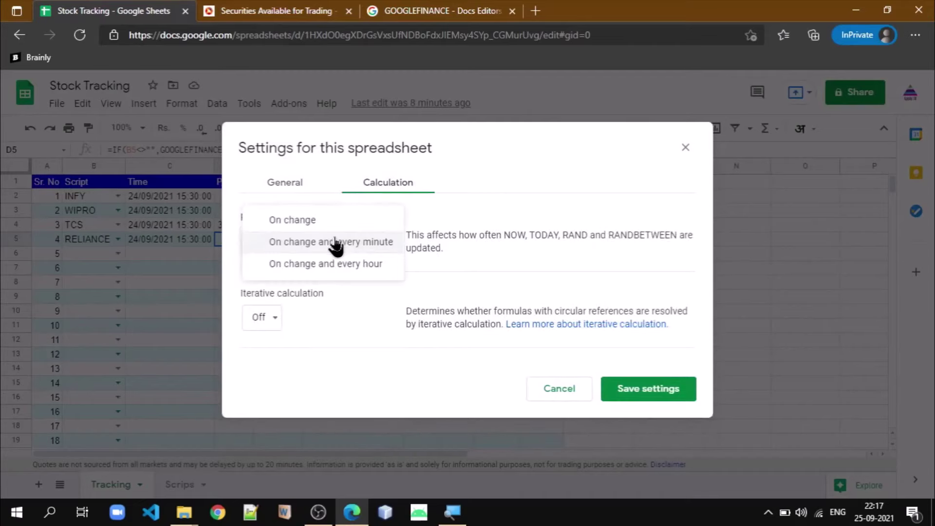
{"action": "left_click", "coordinate": [344, 250]}
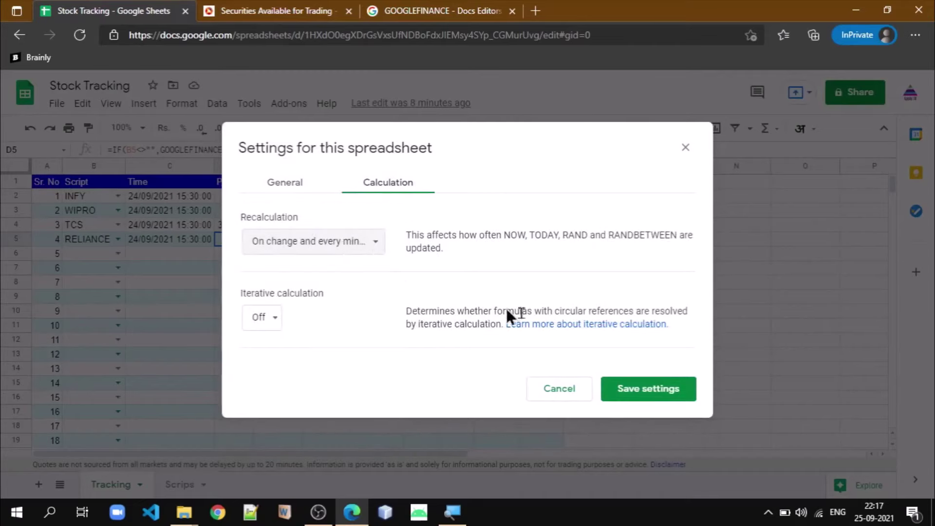
{"action": "left_click", "coordinate": [609, 389]}
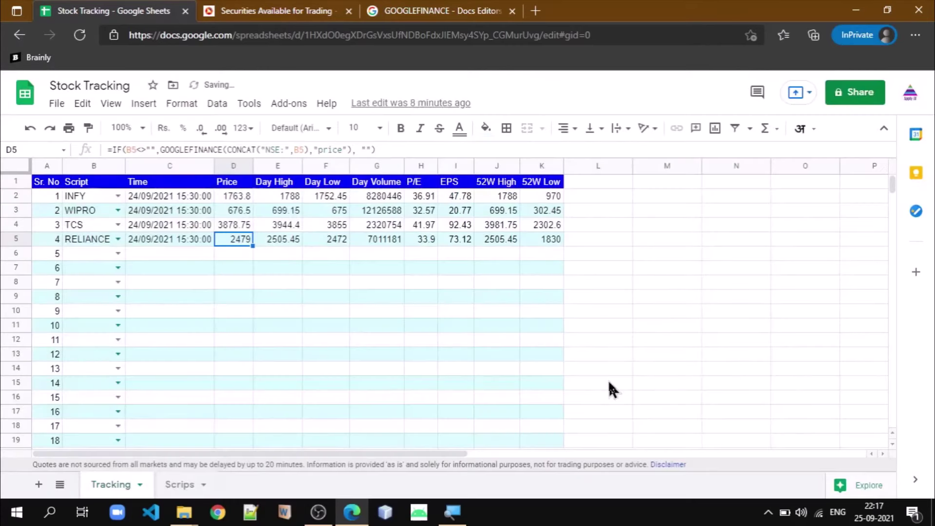